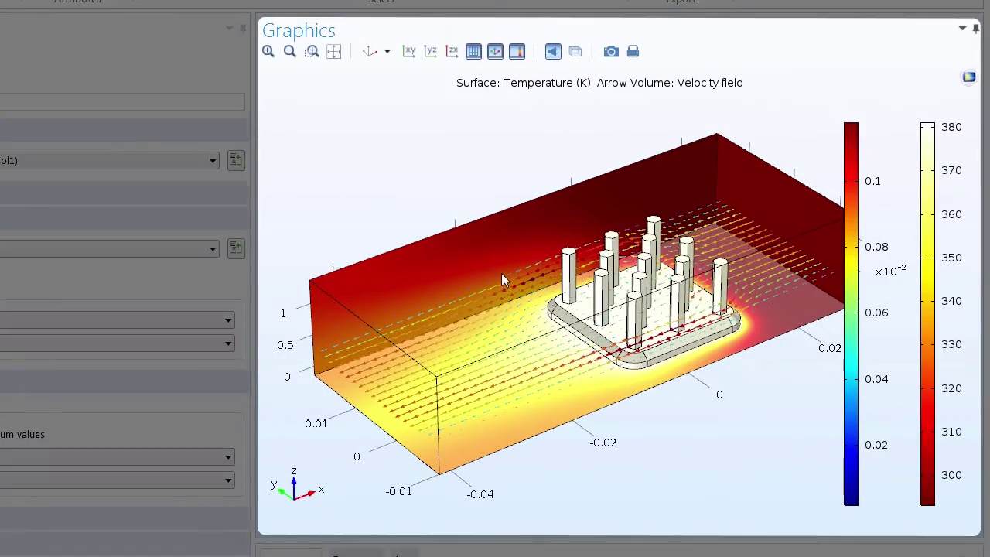
Step: Reorient the heat sink view and expand the Pressure (spf) plot group to show Surface 1 and Pressure
left_click_drag(502, 275, 506, 269)
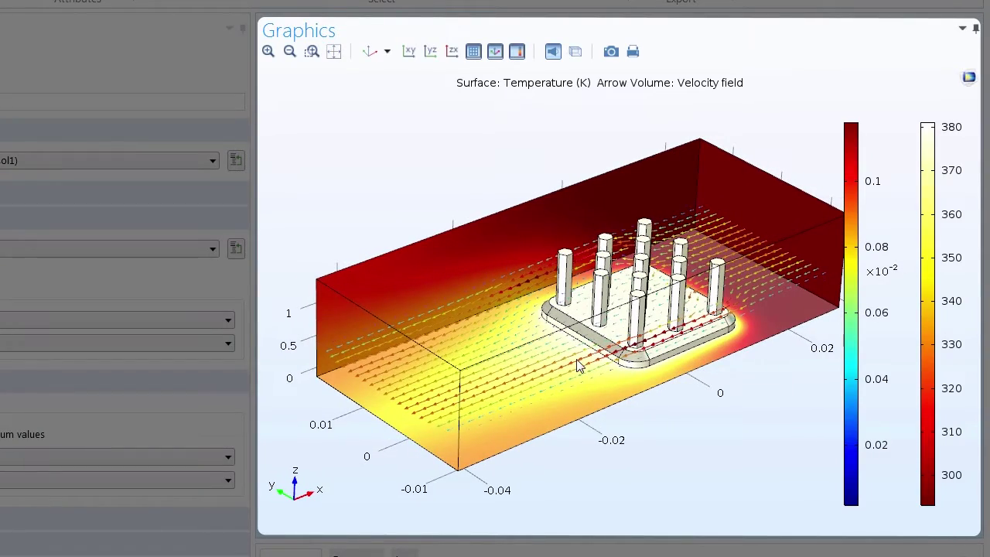
middle_click_drag(576, 359, 595, 285)
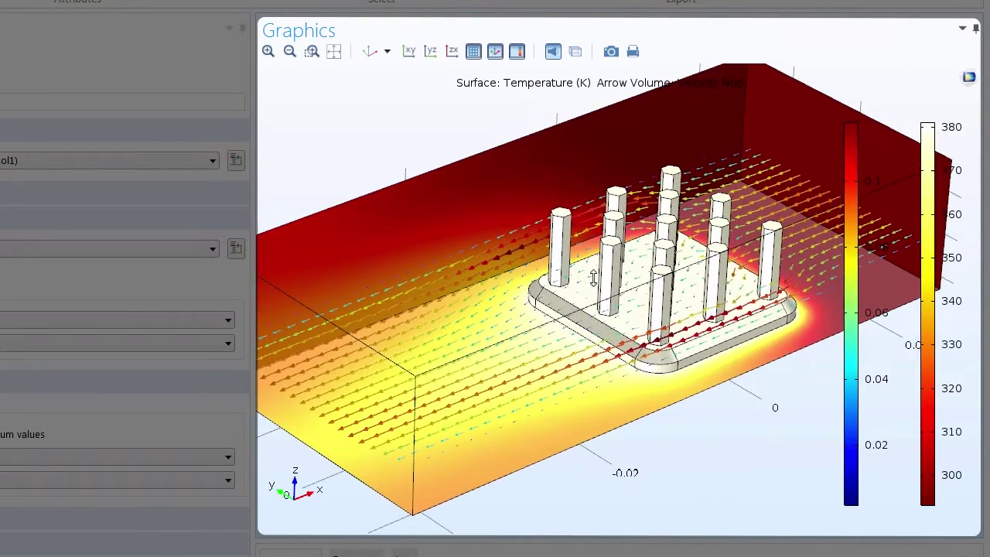
left_click_drag(596, 285, 561, 329)
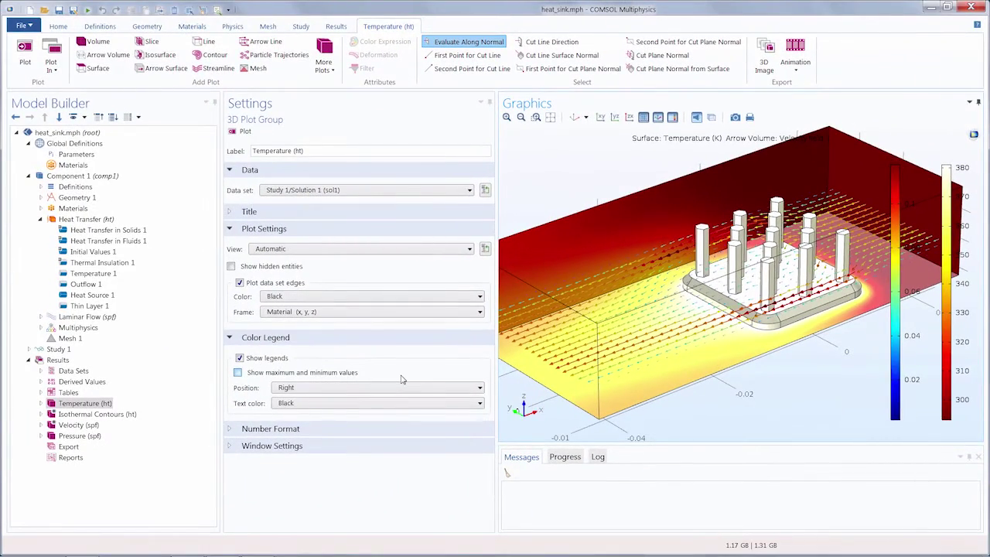
left_click(41, 436)
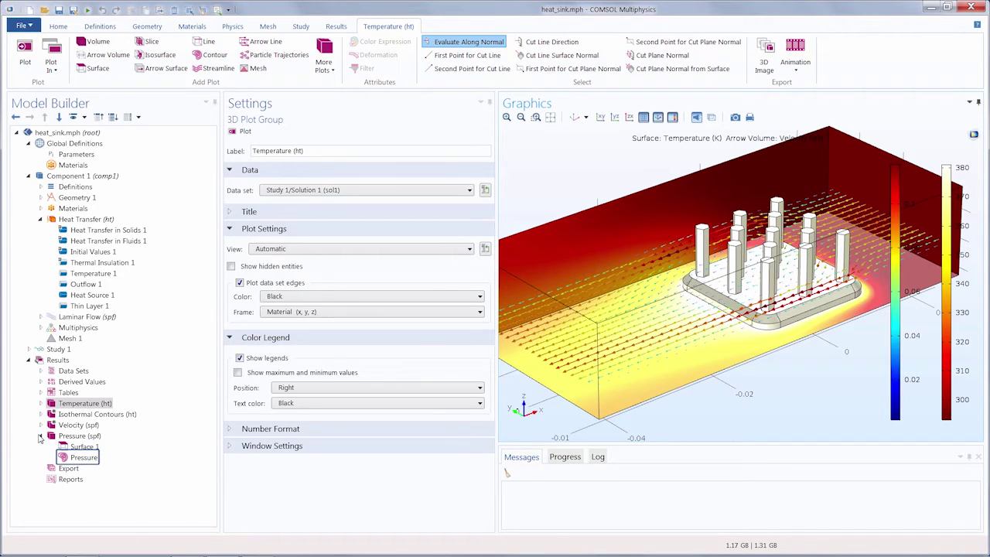
left_click(56, 438)
Step: Create 3D Plot Group 5 holding a Contour 1 temperature plot with 20 levels
left_click(336, 26)
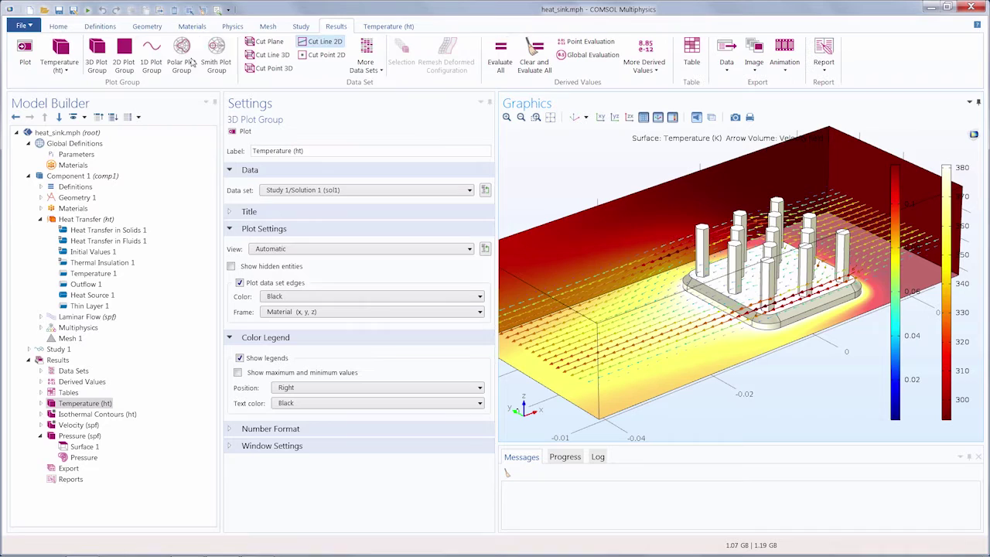
left_click(94, 58)
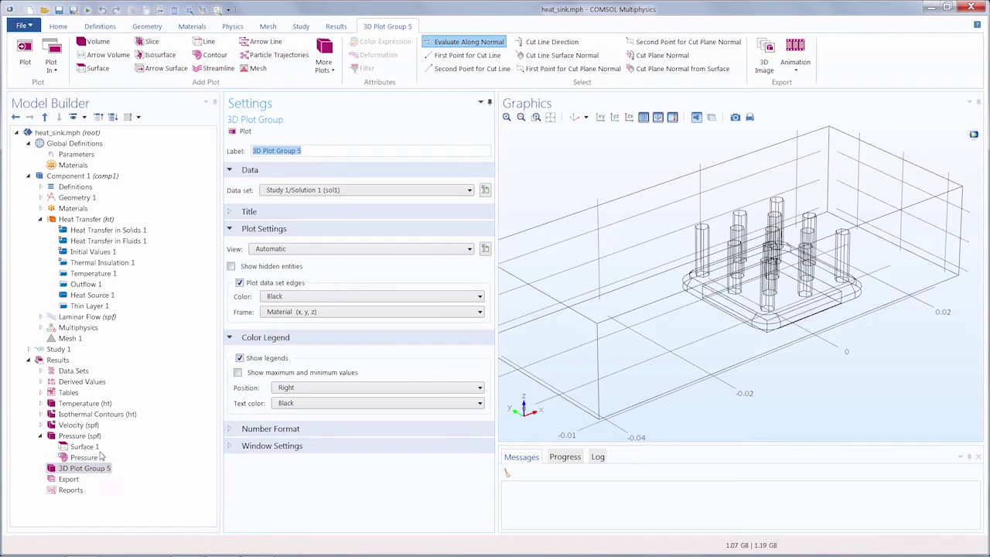
left_click(215, 55)
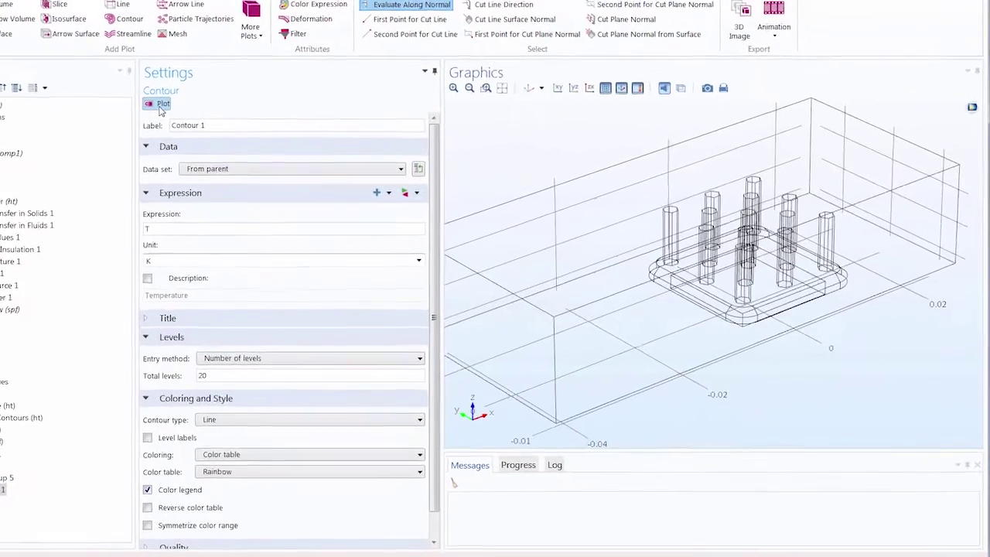
Step: Plot Contour 1 to show 20 rainbow isotherm lines with a colour legend
left_click(242, 131)
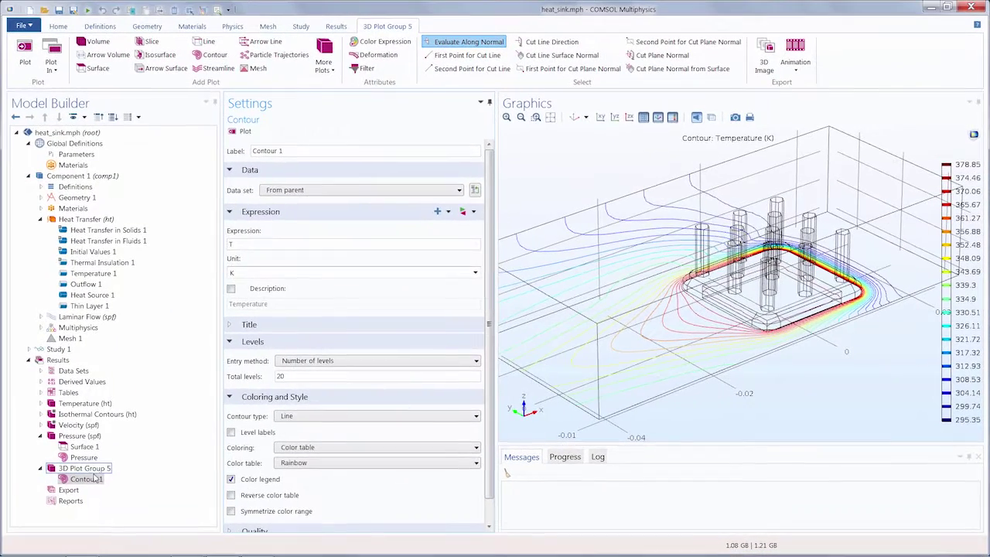
Step: Add Surface 1 to 3D Plot Group 5 with expression 1 and uniform gray coloring, and plot it
left_click(91, 468)
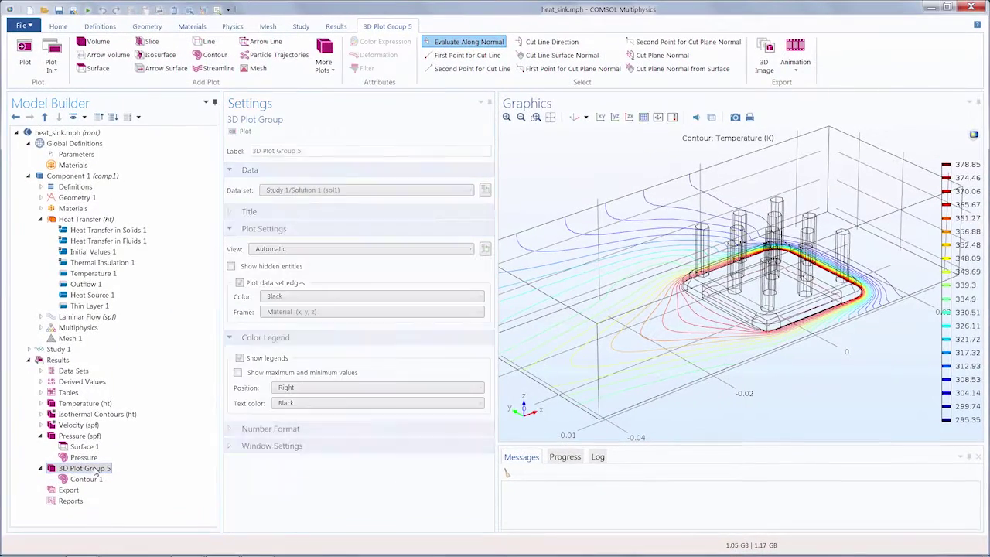
right_click(94, 470)
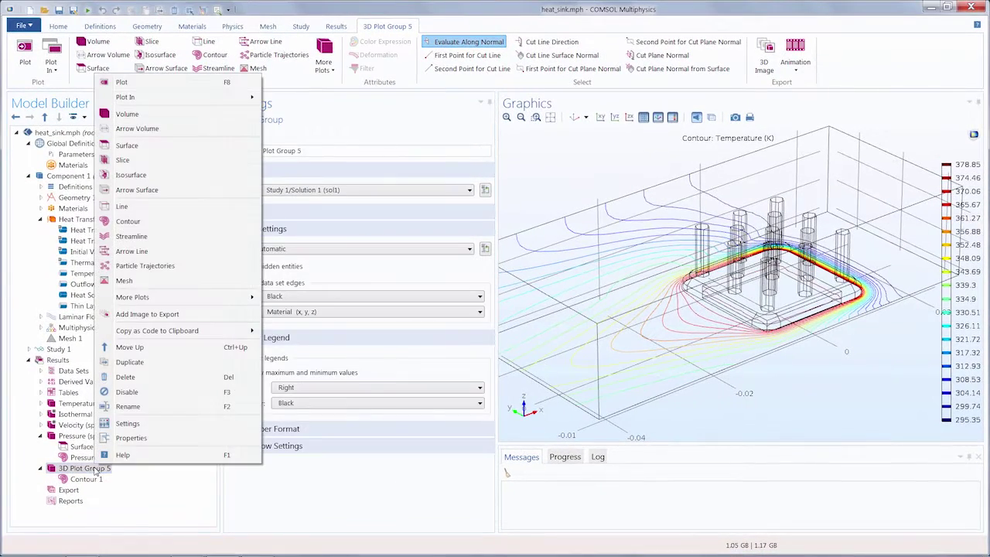
left_click(161, 150)
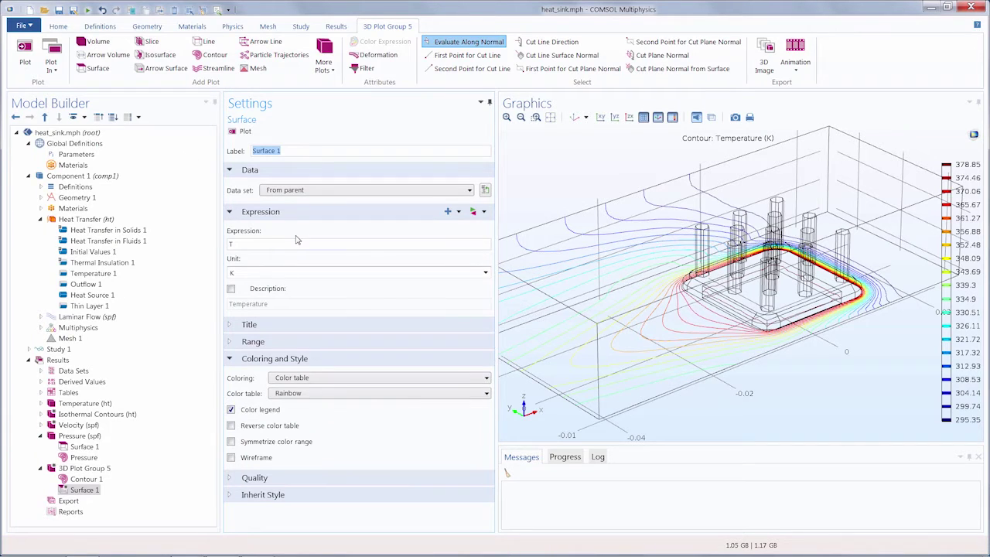
double_click(294, 243)
type("1")
left_click(310, 378)
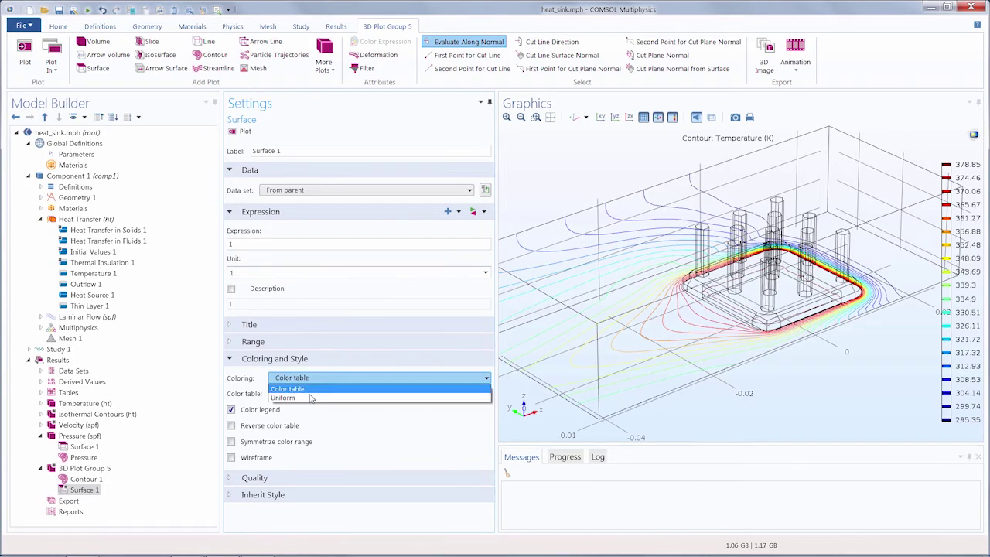
left_click(310, 397)
left_click(324, 395)
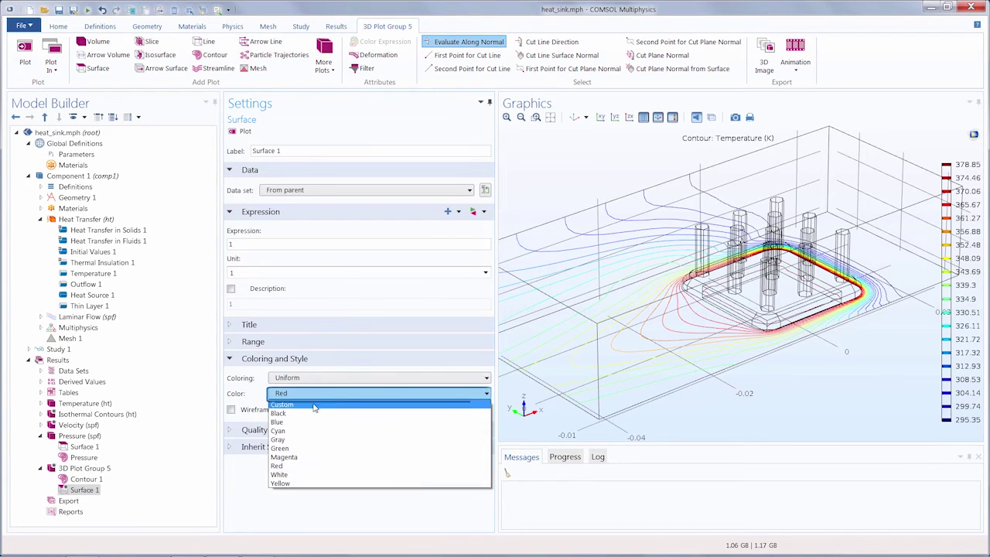
left_click(294, 439)
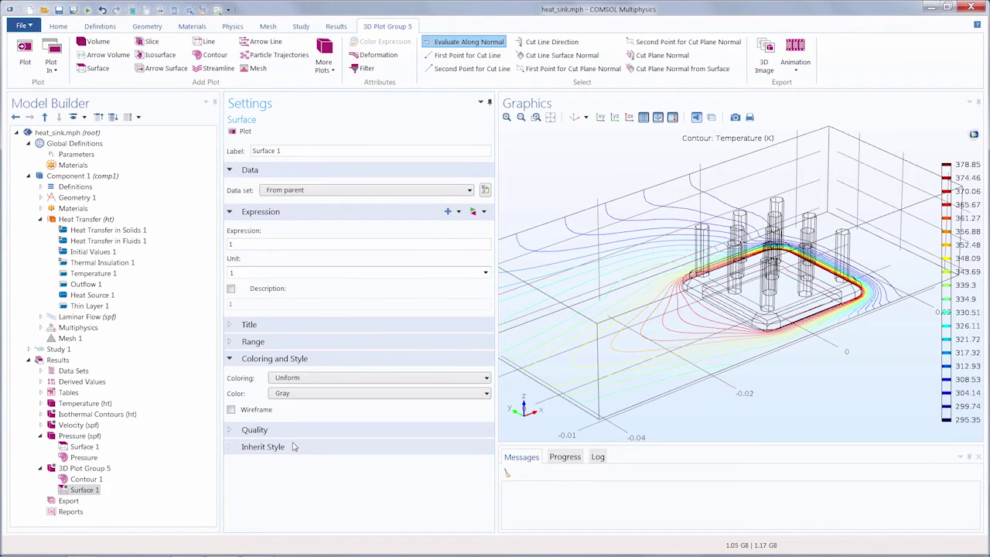
left_click(249, 133)
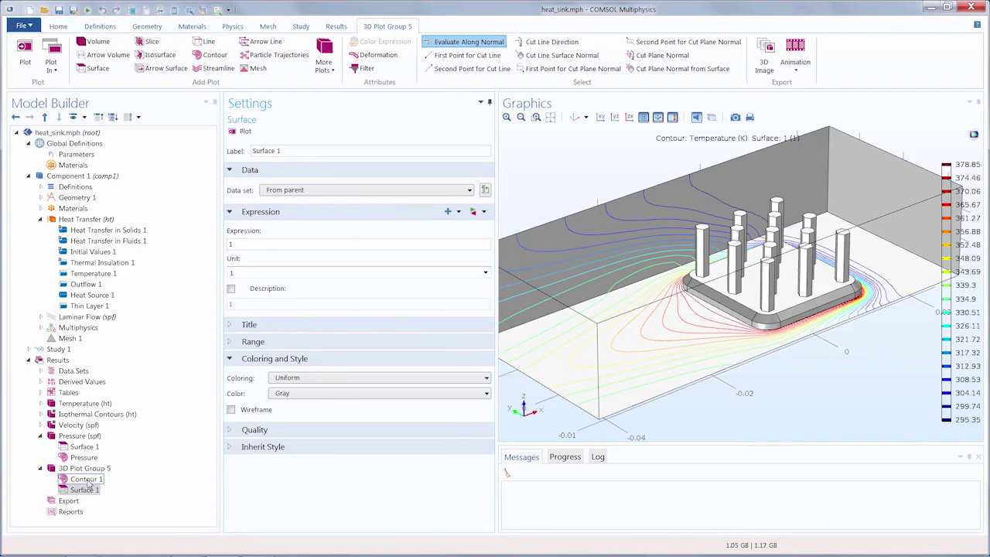
Step: Expand Data Sets to inspect Study 1/Solution 1, then return to Contour 1's settings
left_click(88, 480)
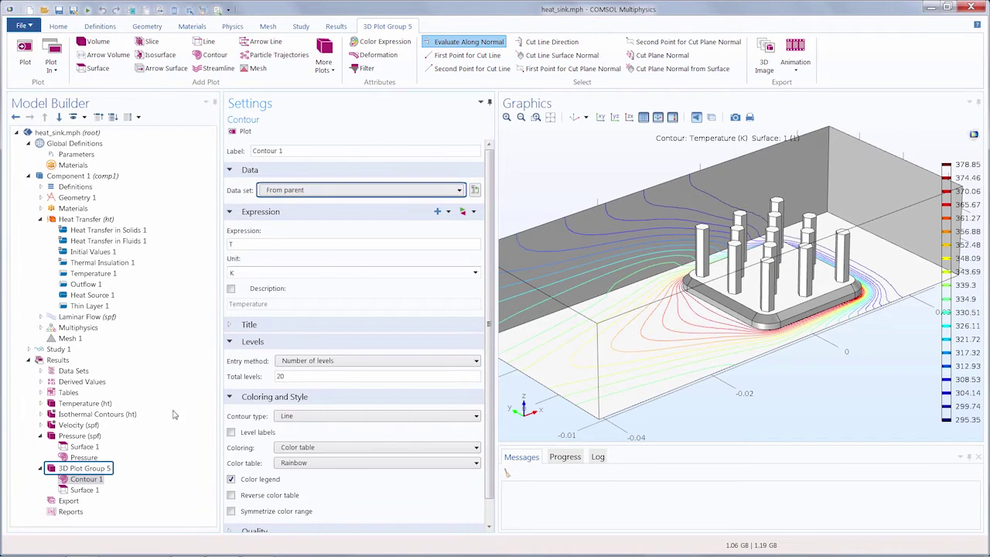
left_click(79, 471)
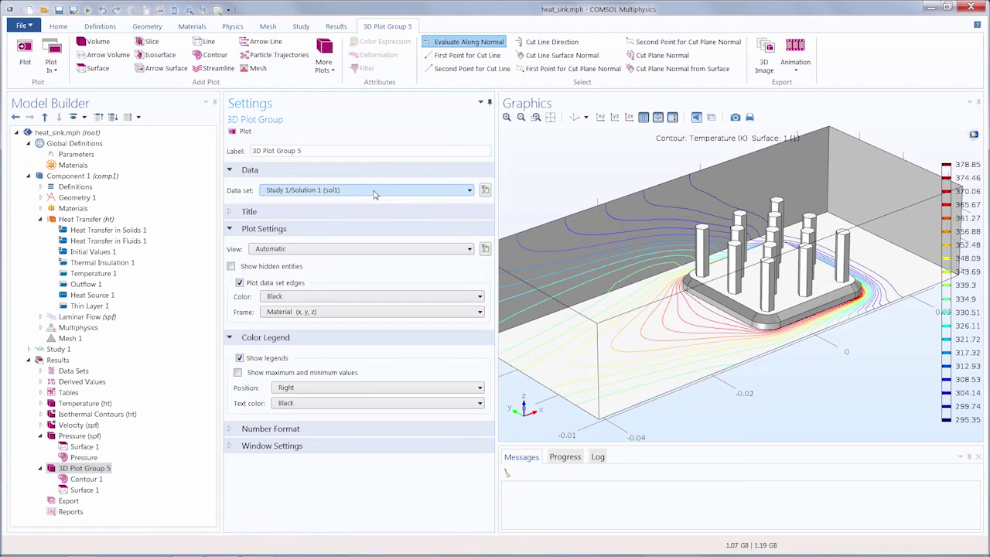
left_click(40, 370)
left_click(68, 382)
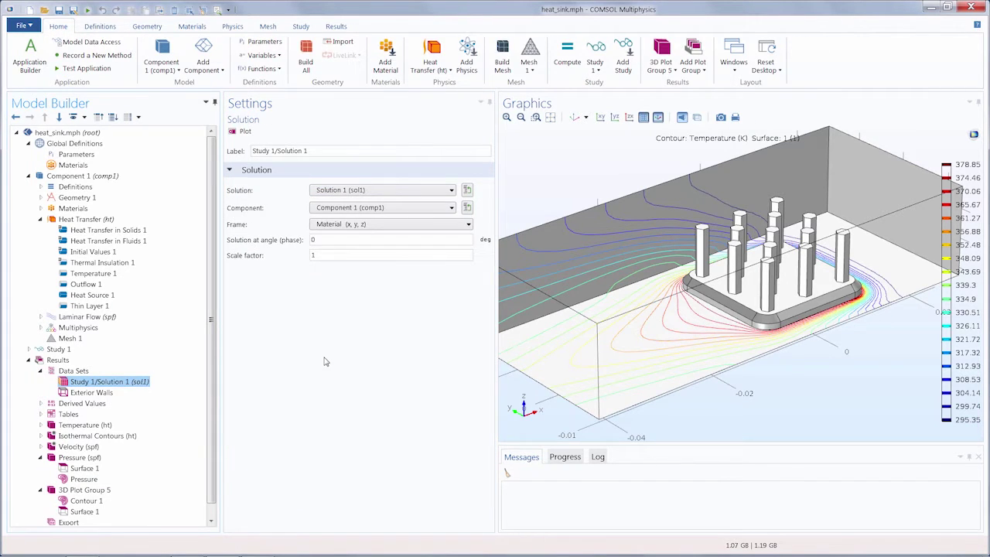
left_click(77, 491)
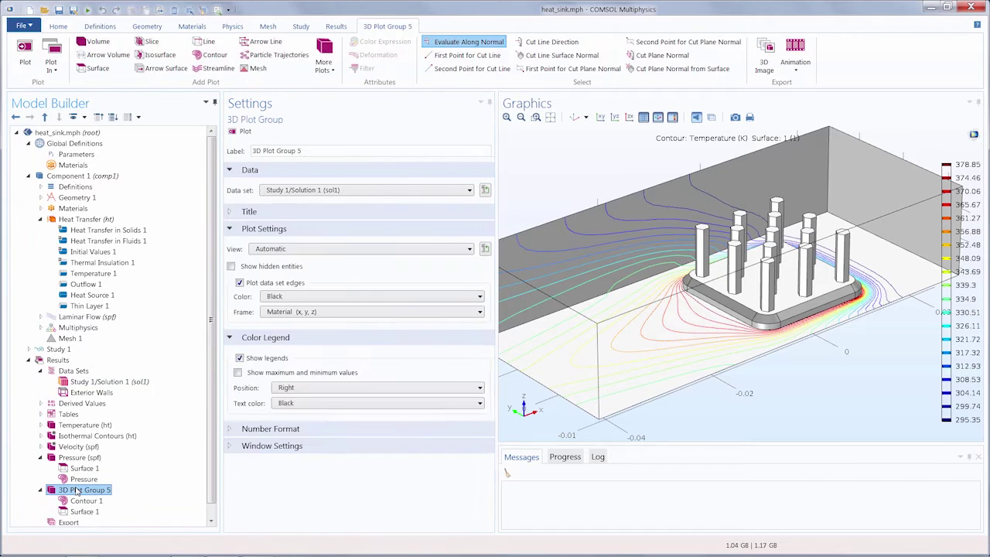
left_click(89, 501)
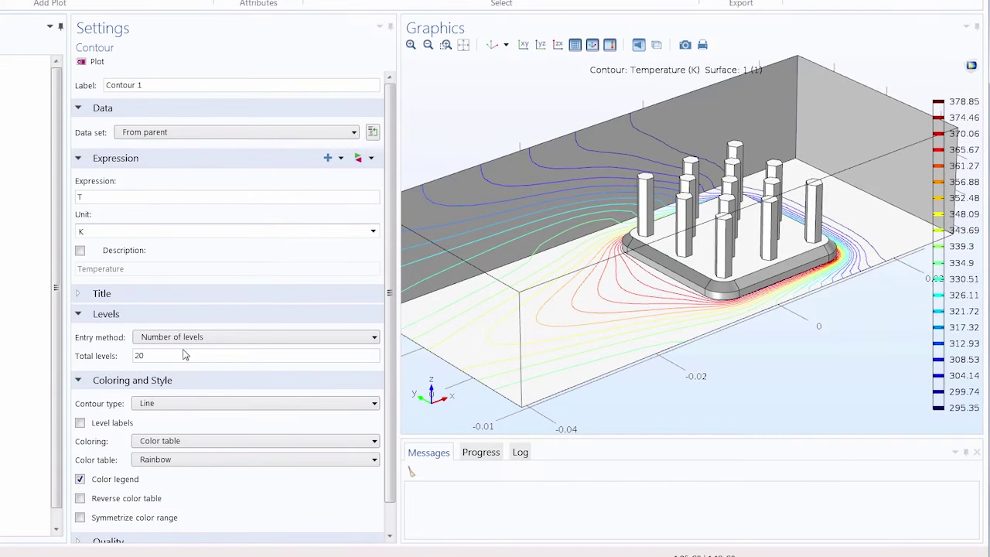
Step: Change Contour 1 to 40 total levels and replot the denser isotherms
double_click(148, 356)
type("40")
left_click(96, 62)
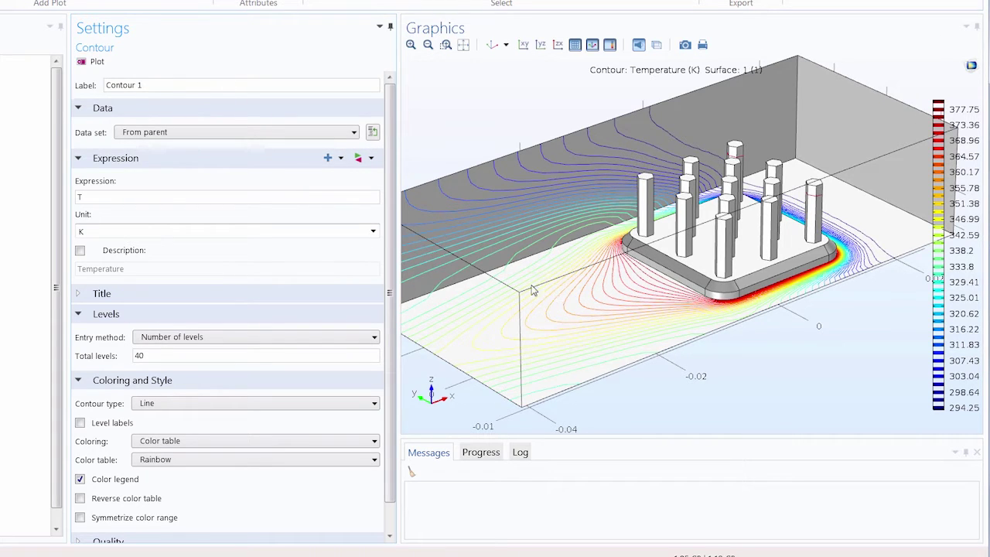
Step: Set Contour 1 to explicit levels range(294,10,373) K and replot
left_click(172, 337)
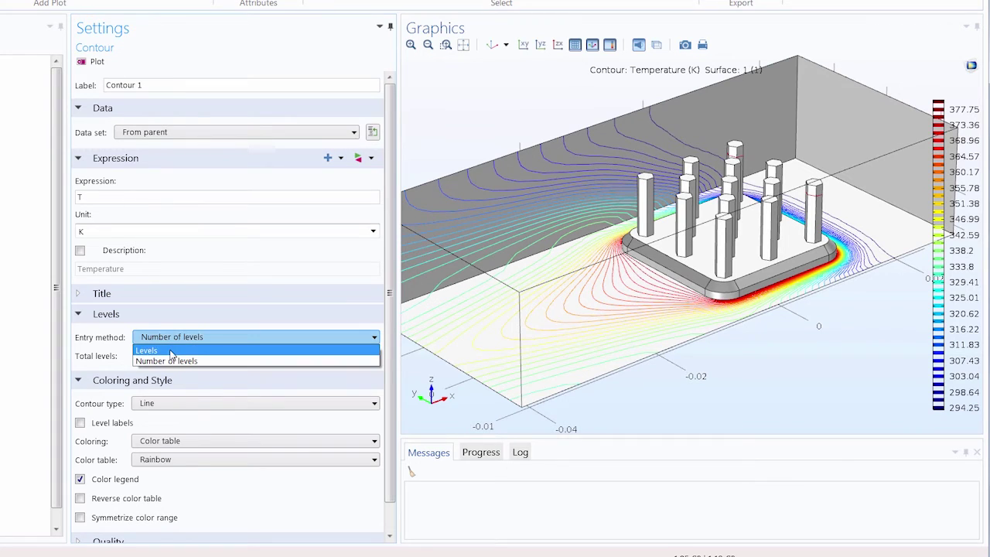
left_click(172, 351)
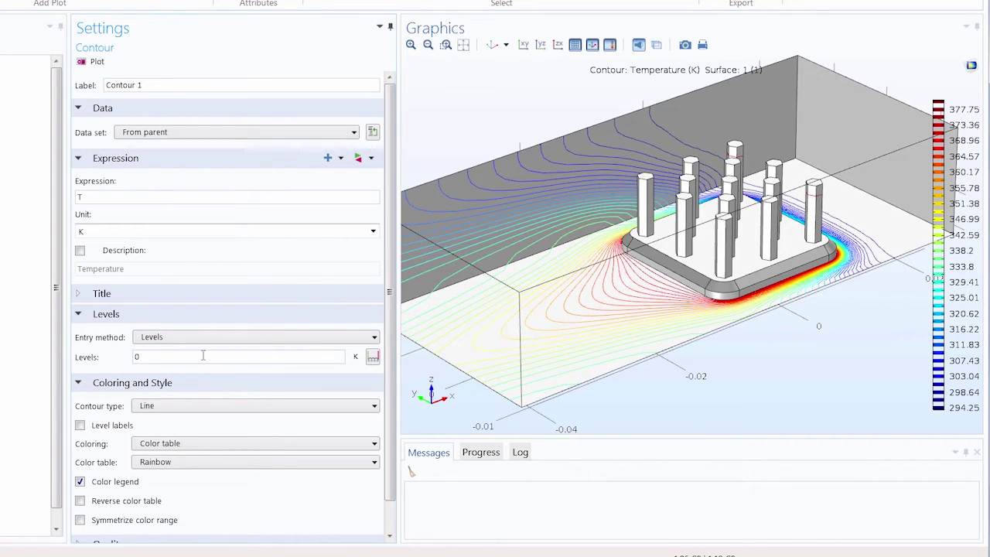
left_click(373, 356)
left_click(443, 222)
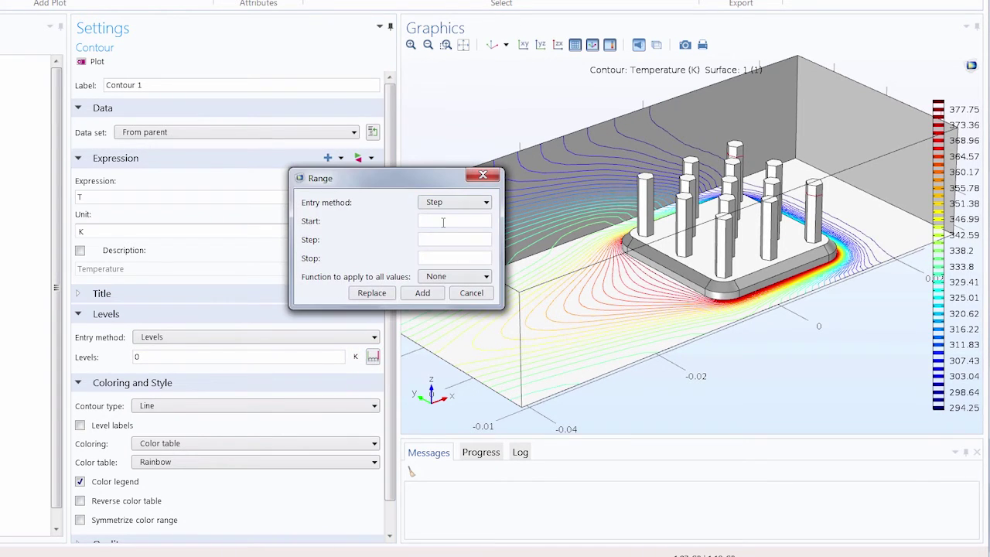
type("294")
left_click(445, 259)
type("373")
left_click(430, 240)
type("10")
left_click(363, 294)
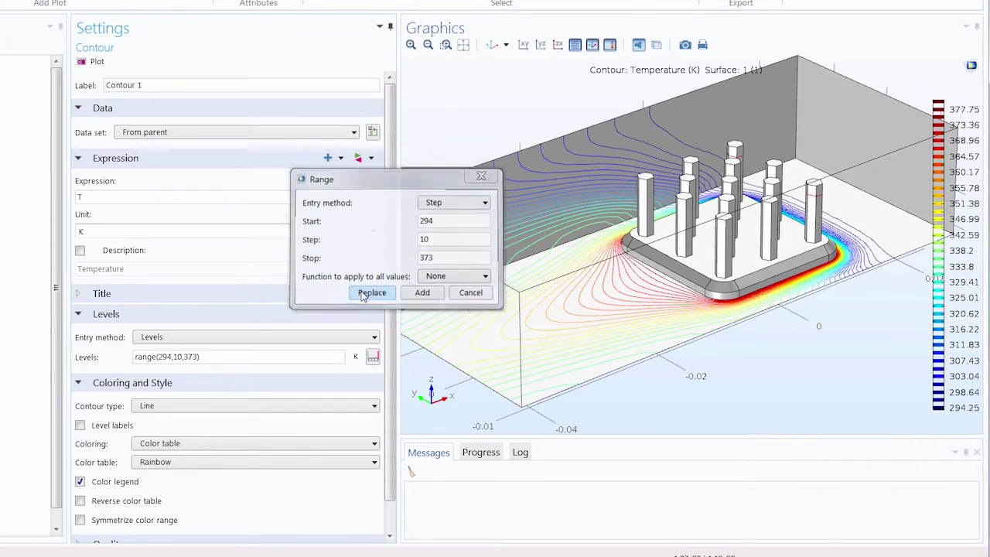
left_click(96, 62)
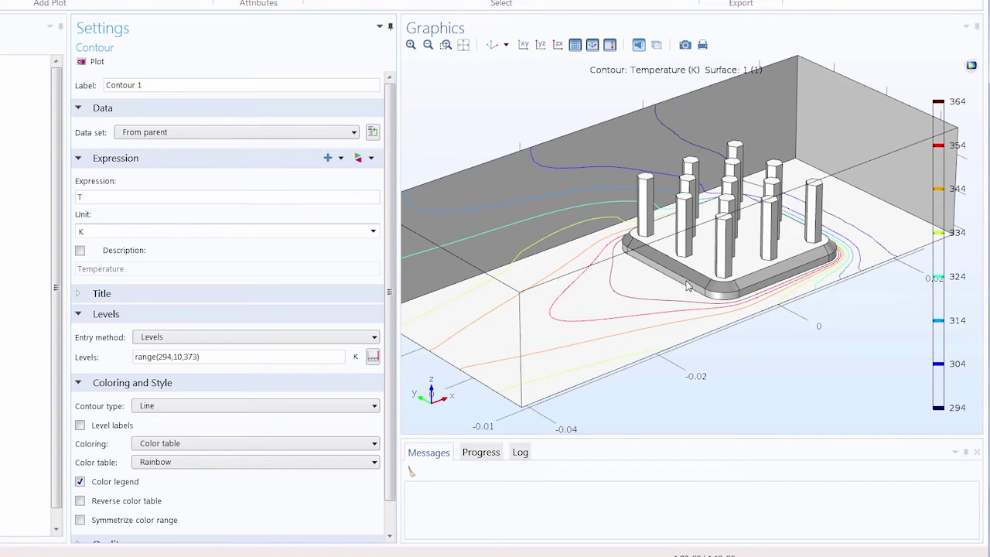
Step: Switch Contour 1 back to 20 total levels and replot
left_click(226, 337)
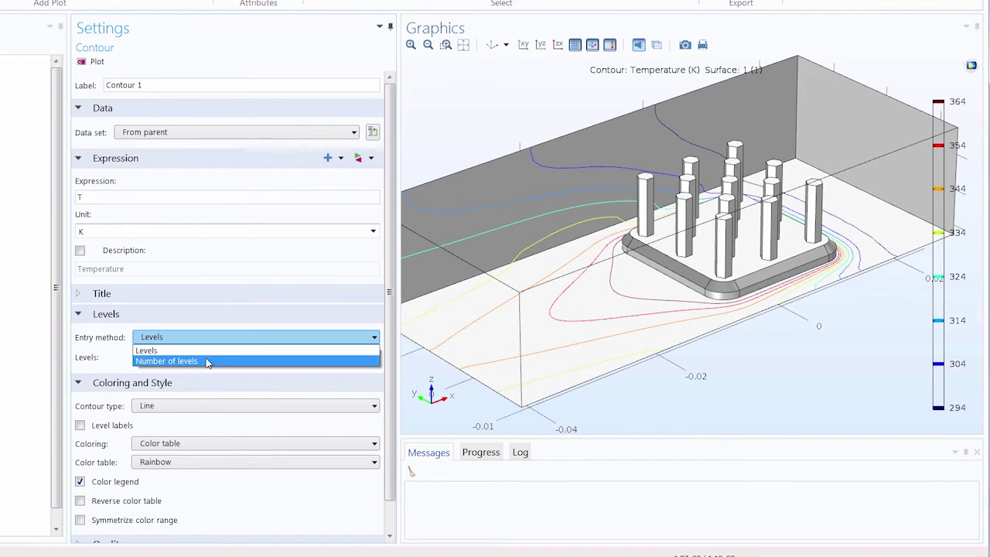
left_click(207, 361)
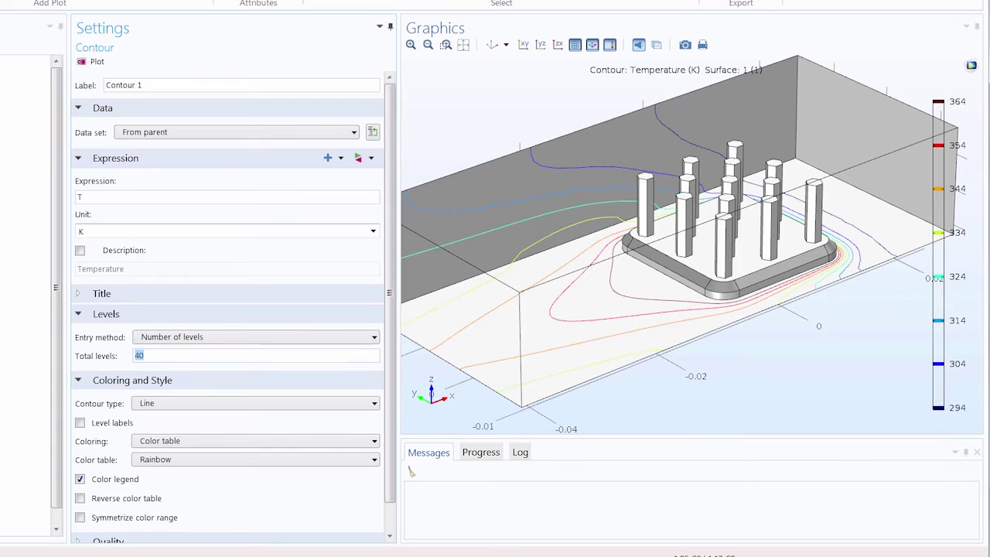
left_click(94, 61)
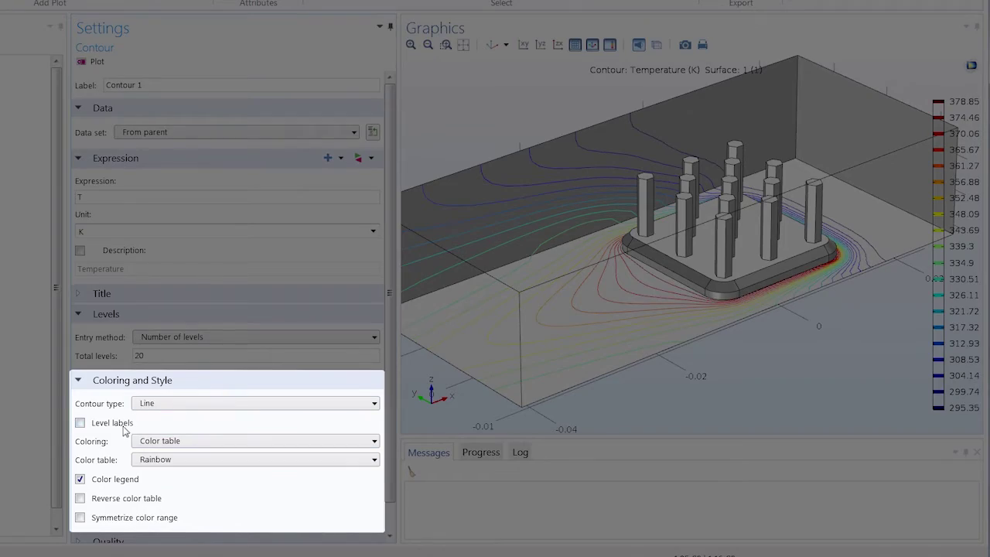
Step: Turn on contour level labels and zoom in on the heat-sink pins
left_click(79, 422)
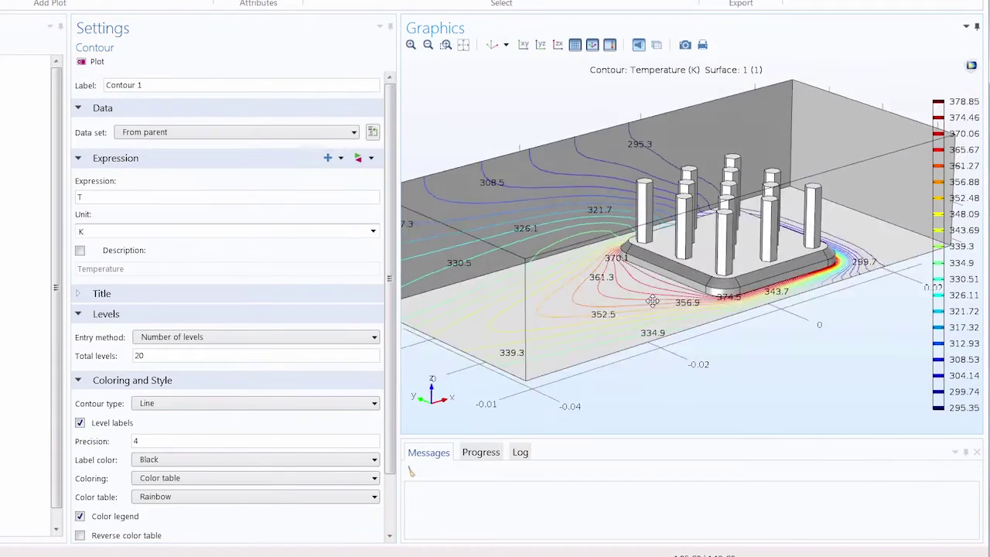
left_click_drag(651, 302, 653, 309)
middle_click_drag(653, 309, 661, 176)
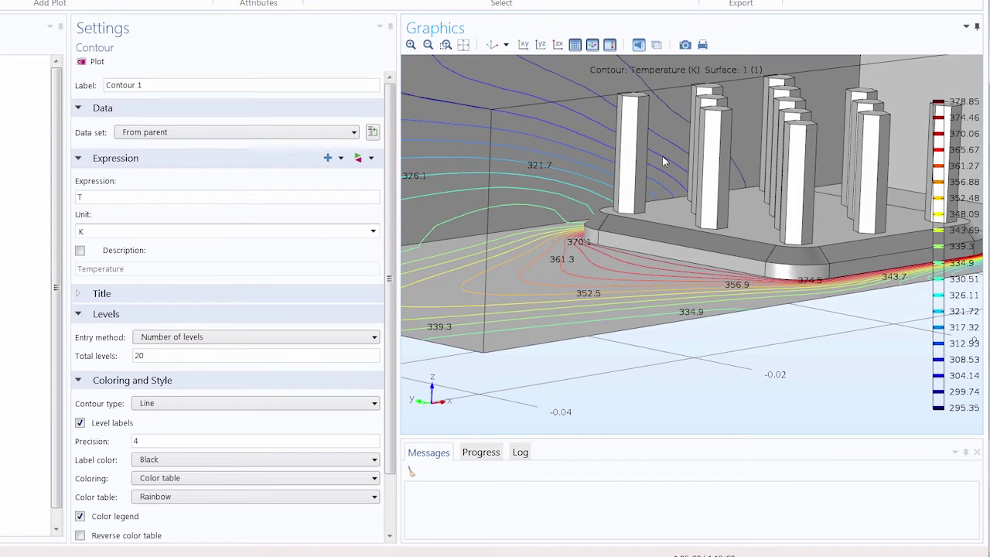
Step: Change the contour type to Filled and reorient the heat sink view
left_click(211, 402)
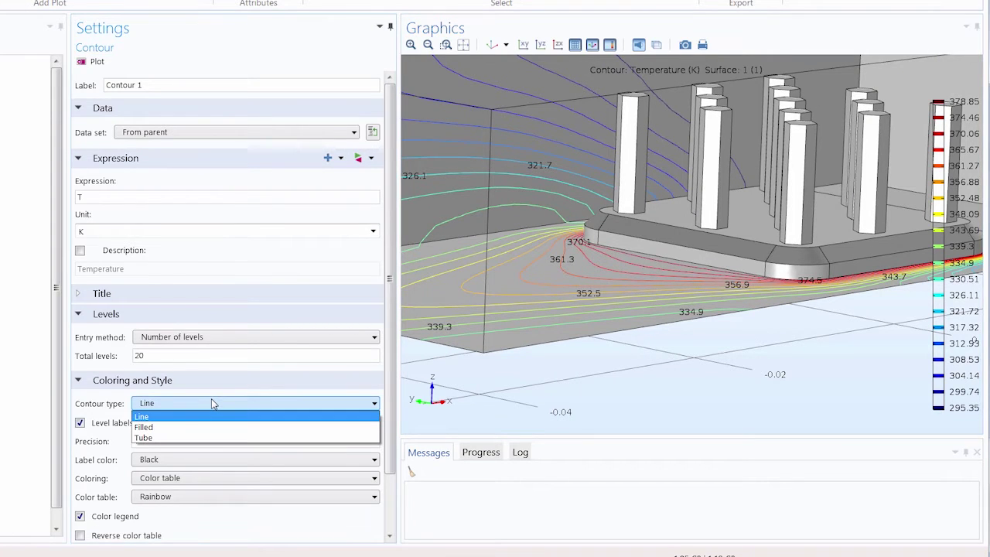
left_click(198, 427)
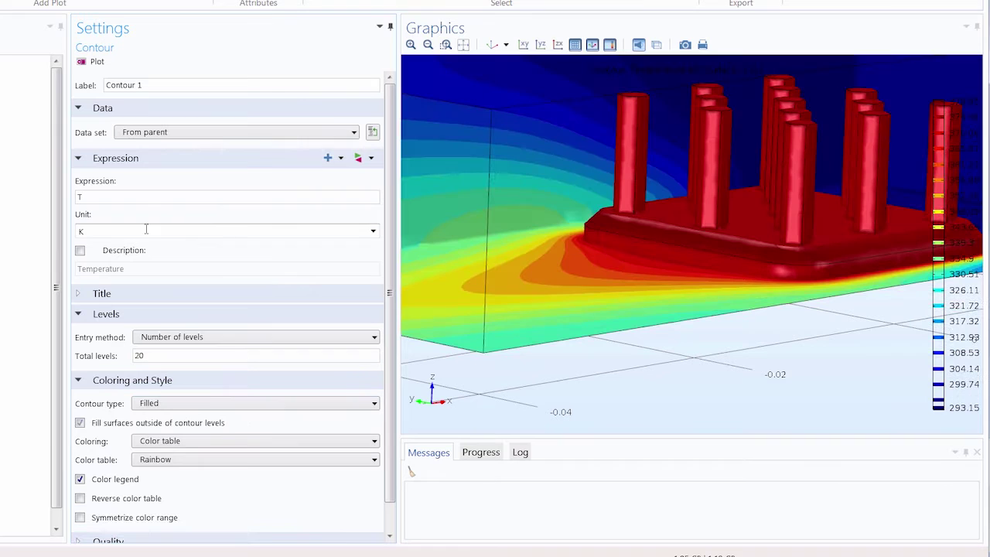
middle_click_drag(634, 205, 626, 276)
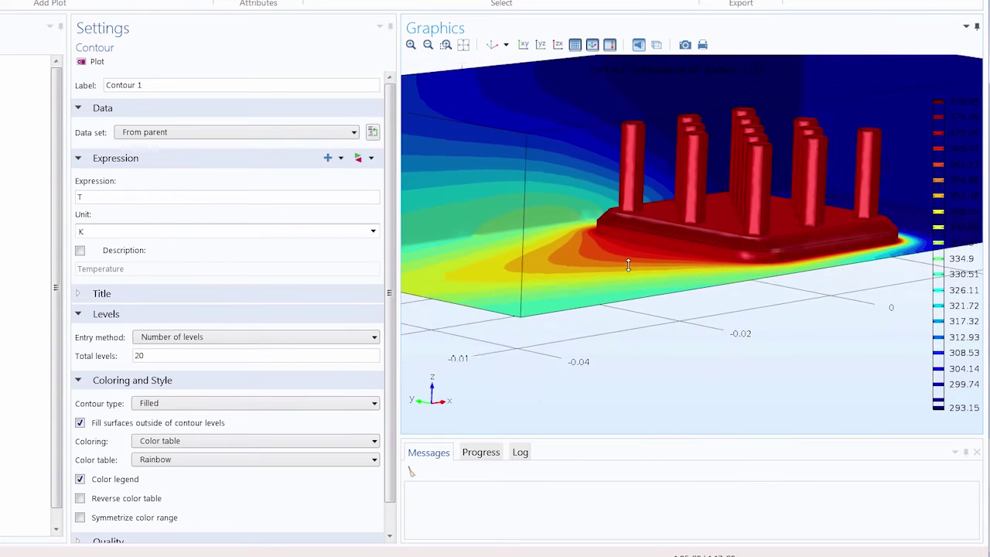
left_click_drag(621, 247, 631, 267)
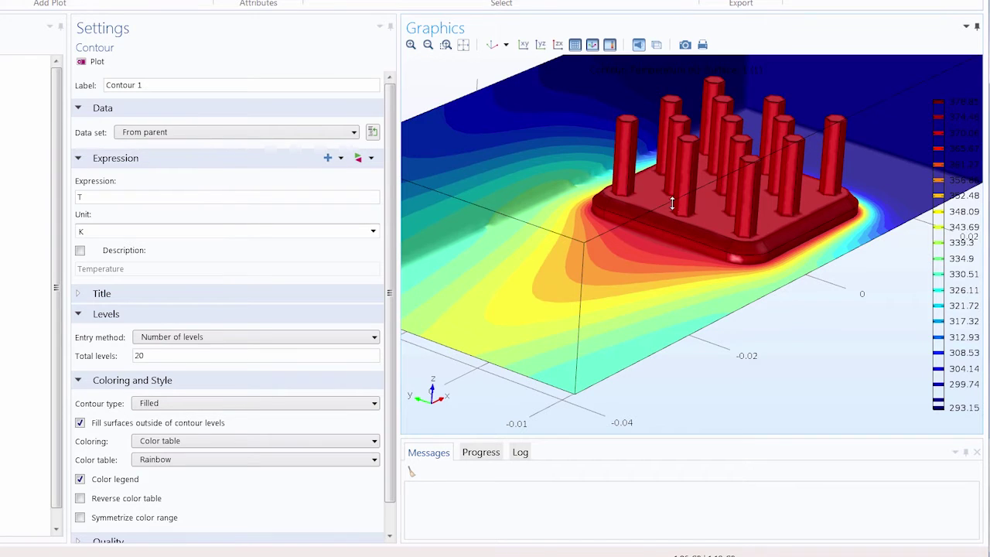
left_click_drag(672, 198, 664, 225)
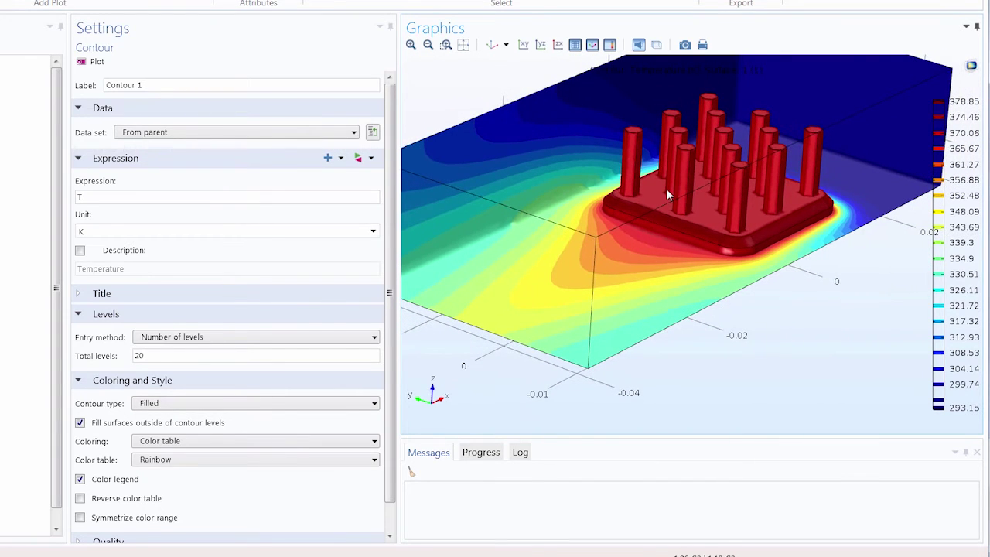
left_click_drag(666, 187, 655, 288)
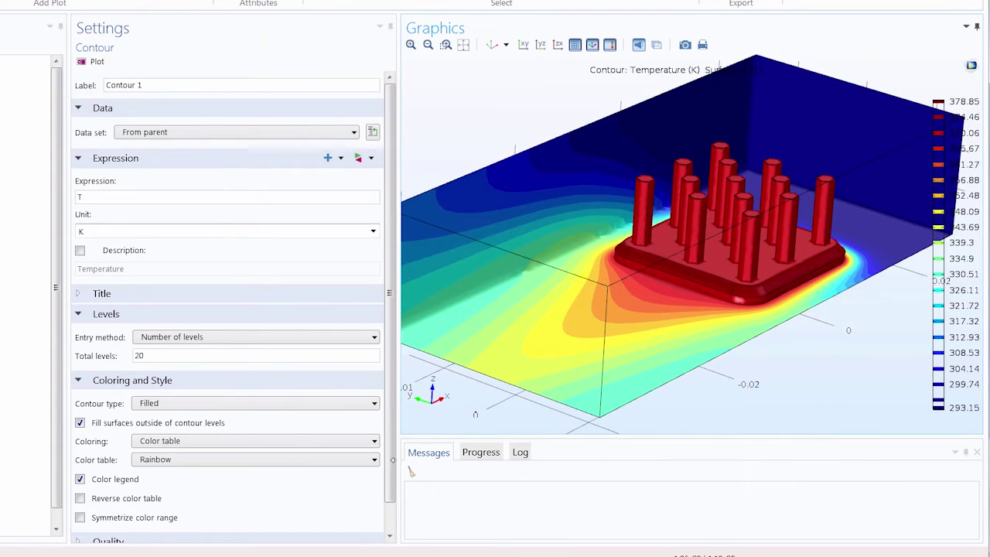
Step: Replot with fill outside contour levels turned off, then turned back on
left_click(80, 423)
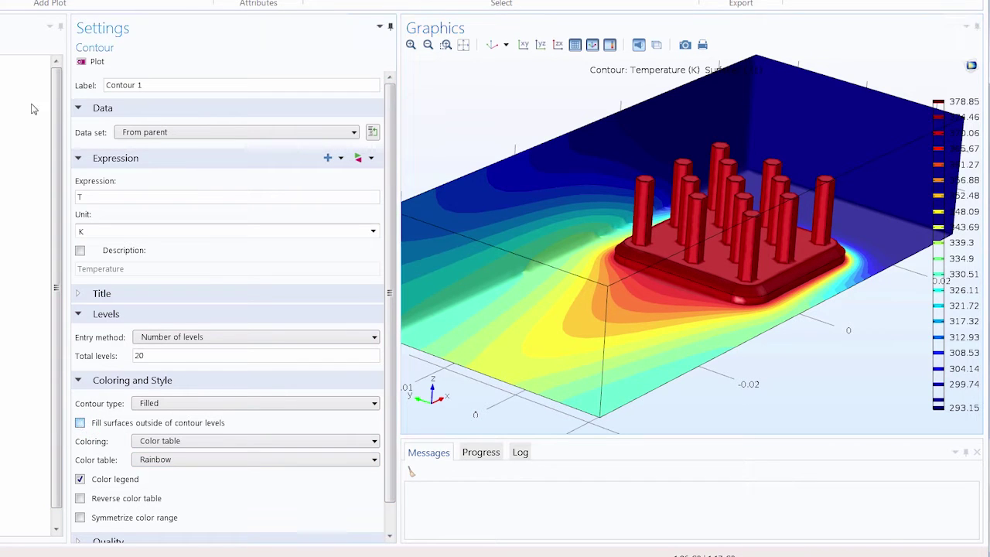
left_click(87, 62)
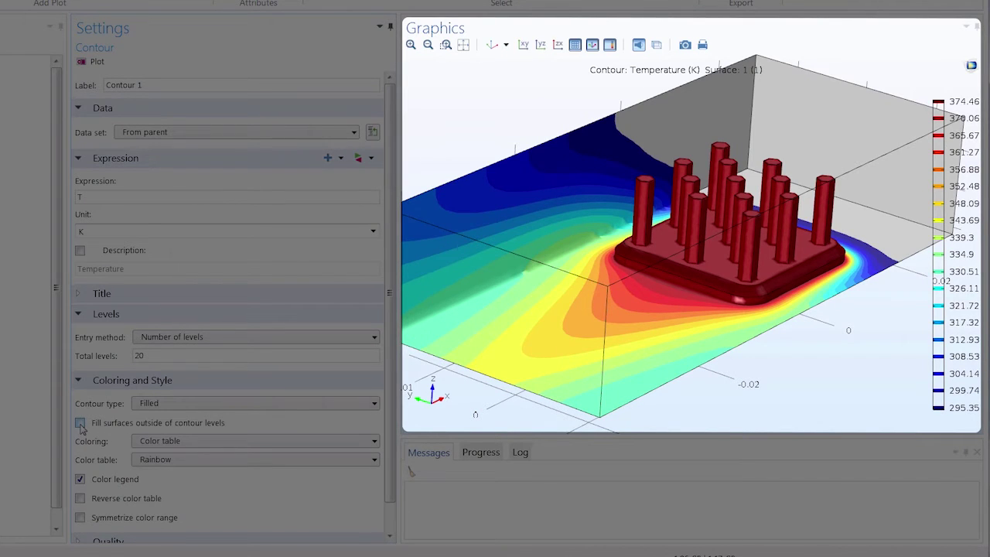
left_click(79, 423)
left_click(87, 62)
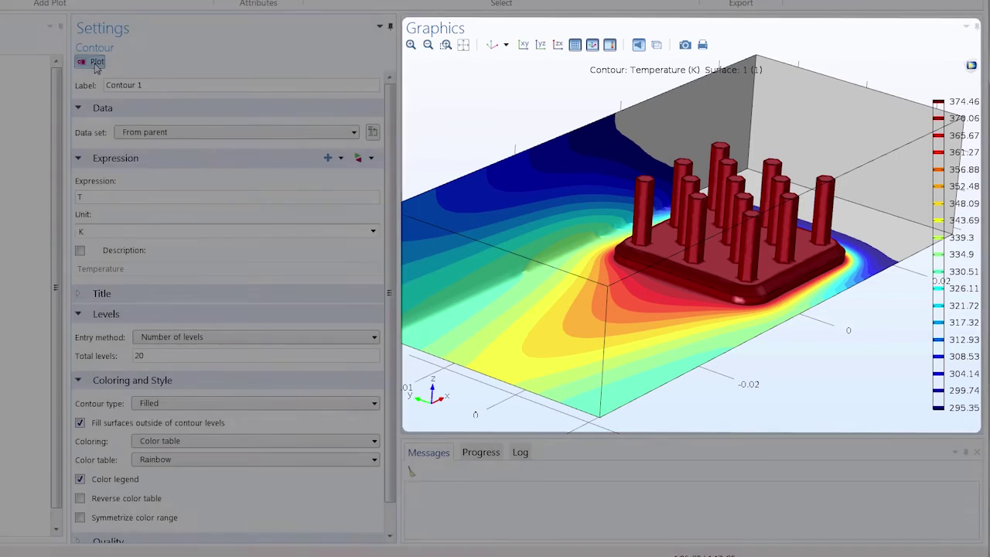
Step: Switch Contour 1 to Tube type, leaving radius scale factor unchecked after toggling it
left_click(202, 410)
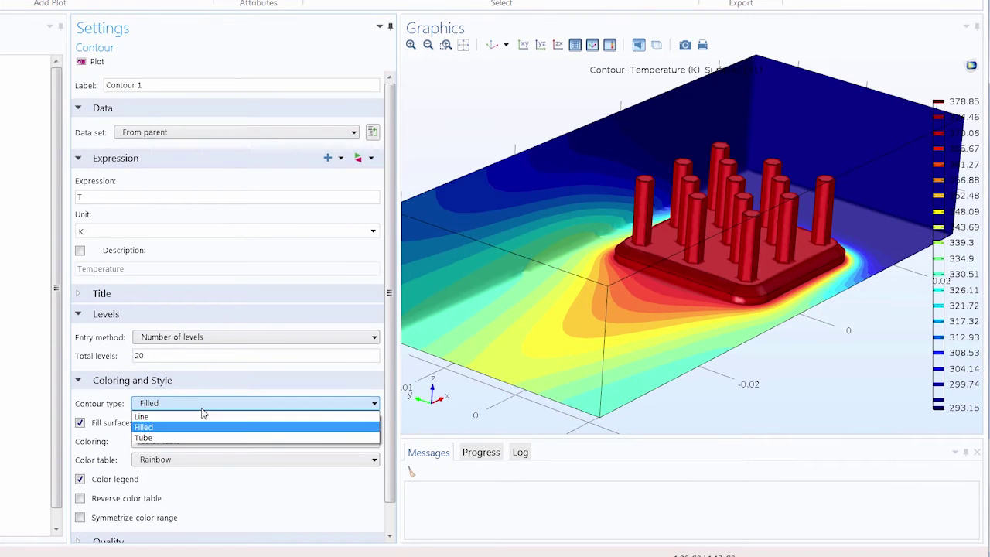
left_click(176, 439)
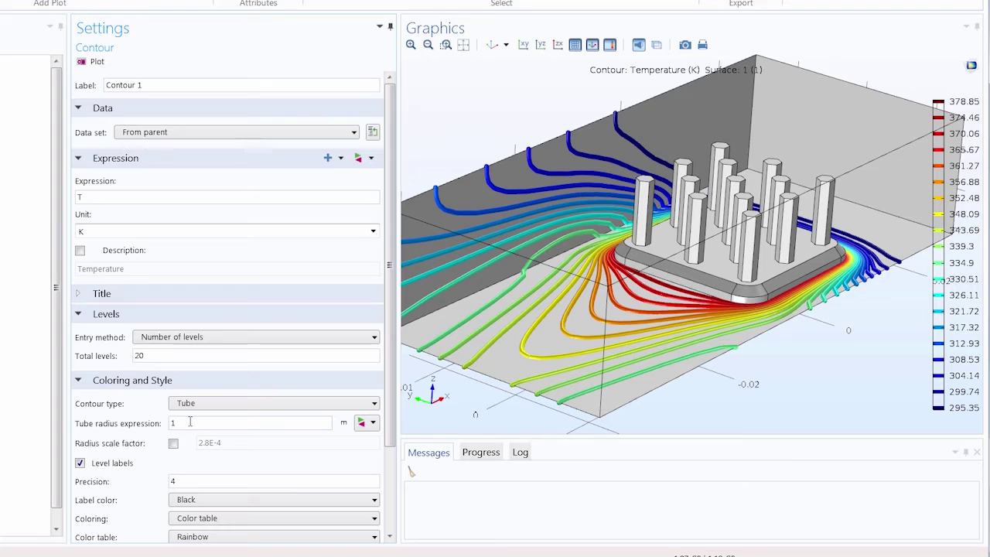
left_click(174, 443)
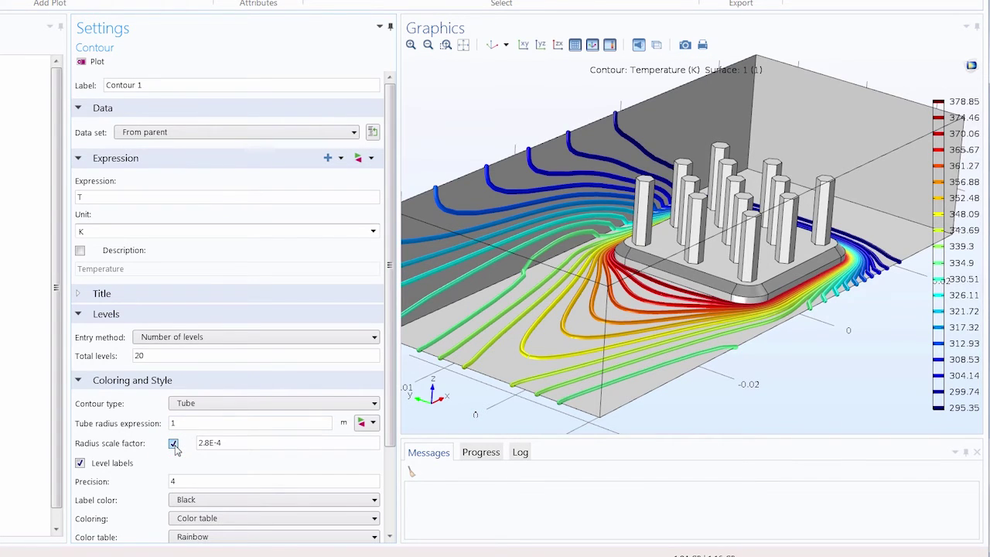
left_click(174, 443)
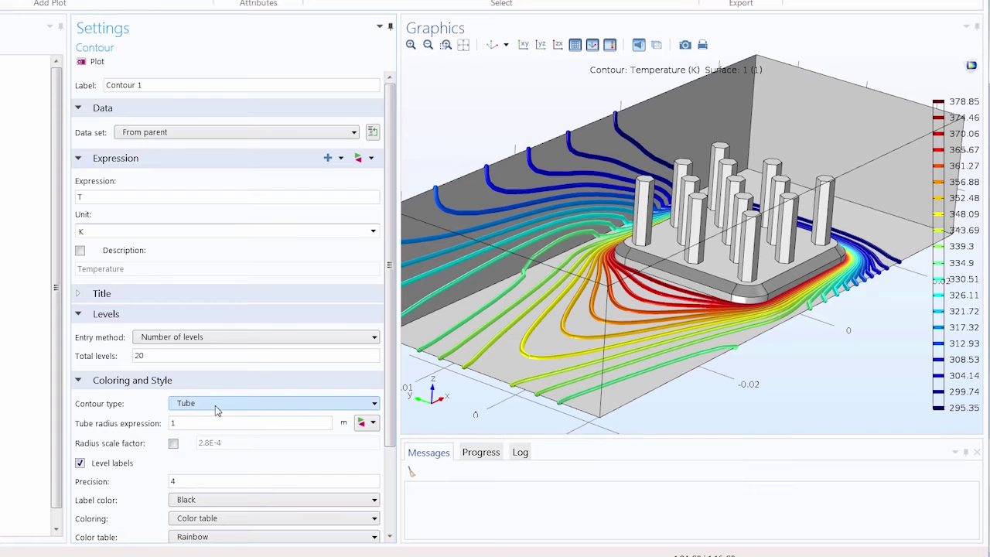
left_click(218, 407)
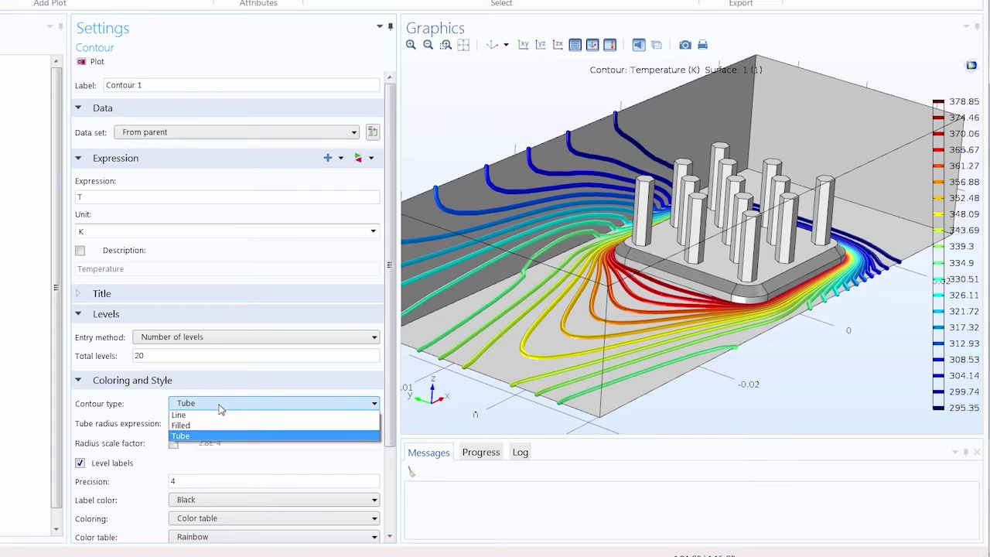
Step: Switch Contour 1 back to labelled isotherm lines with blue value labels
left_click(202, 428)
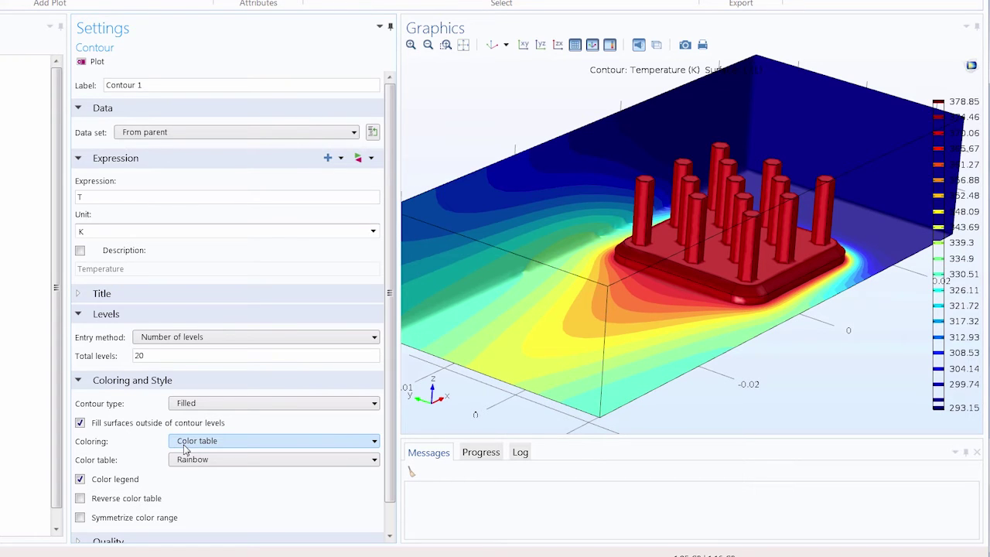
left_click(195, 404)
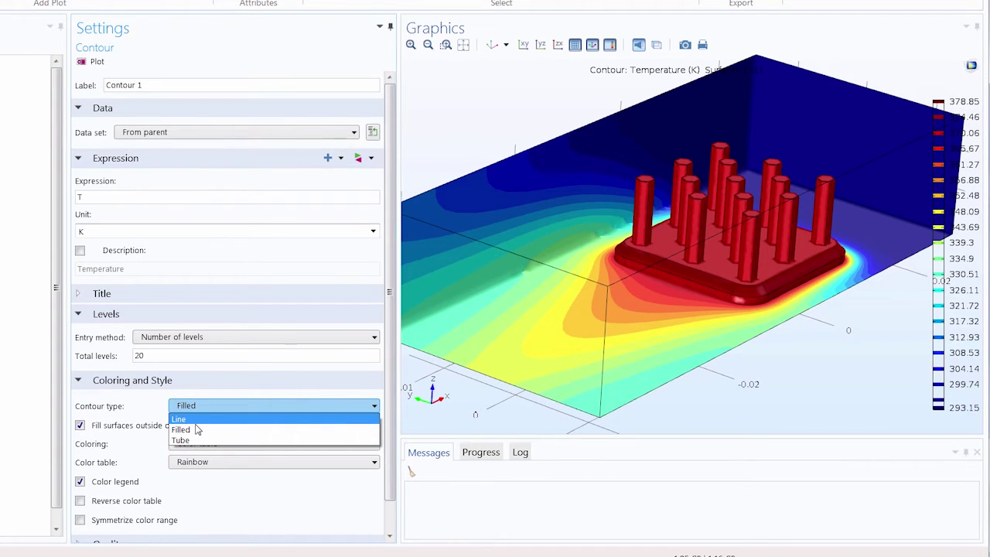
left_click(193, 418)
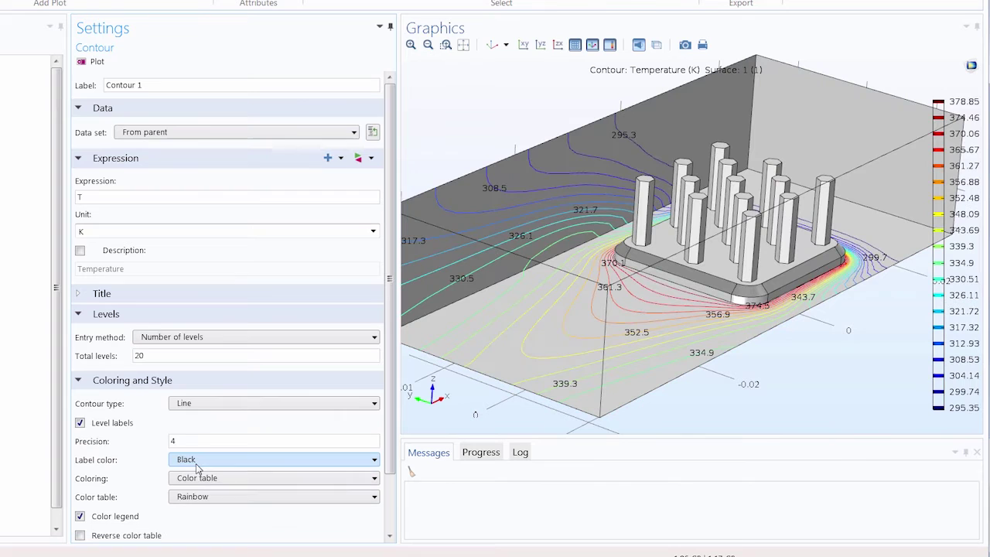
left_click(198, 461)
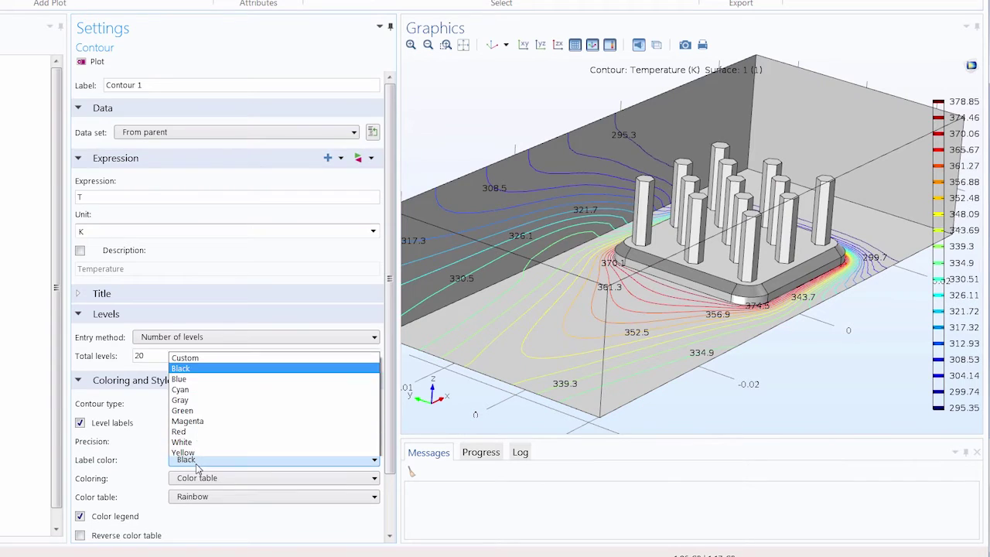
left_click(215, 380)
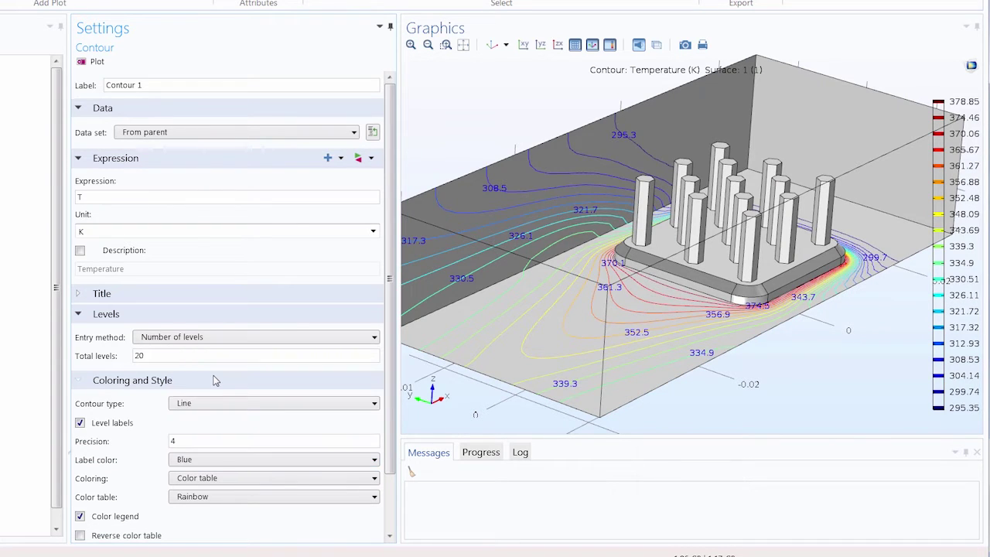
Step: Colour the contour lines with the ThermalLight colour table
left_click(195, 480)
left_click(199, 499)
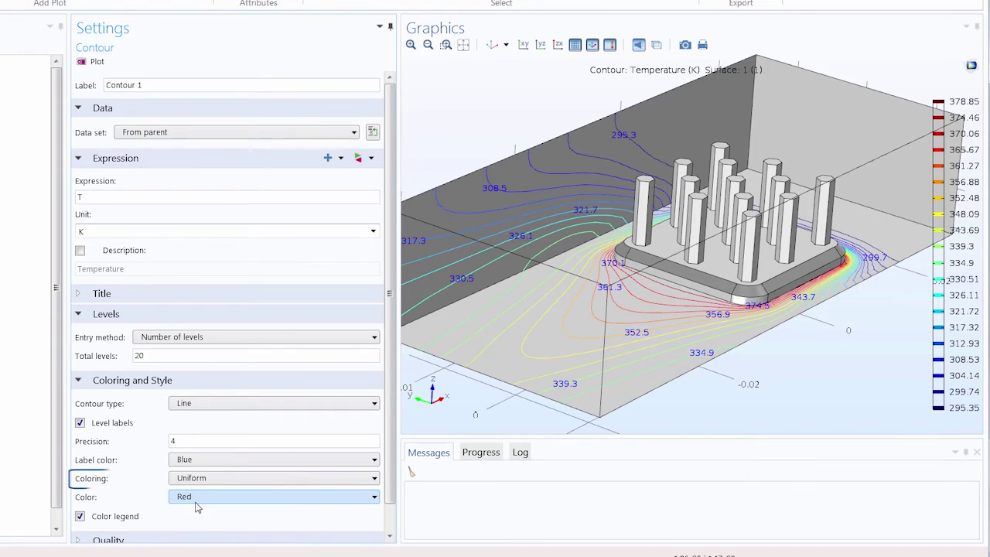
left_click(212, 479)
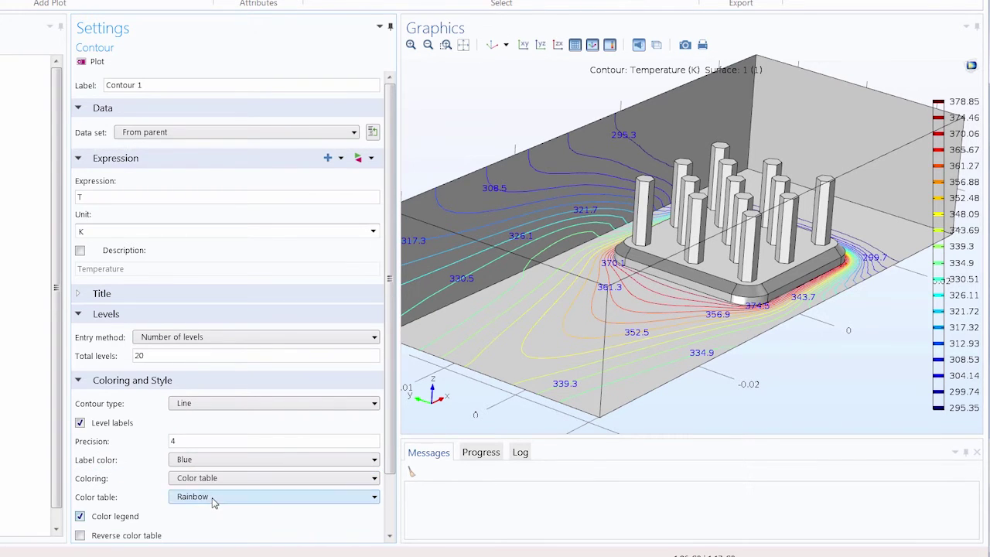
left_click(214, 498)
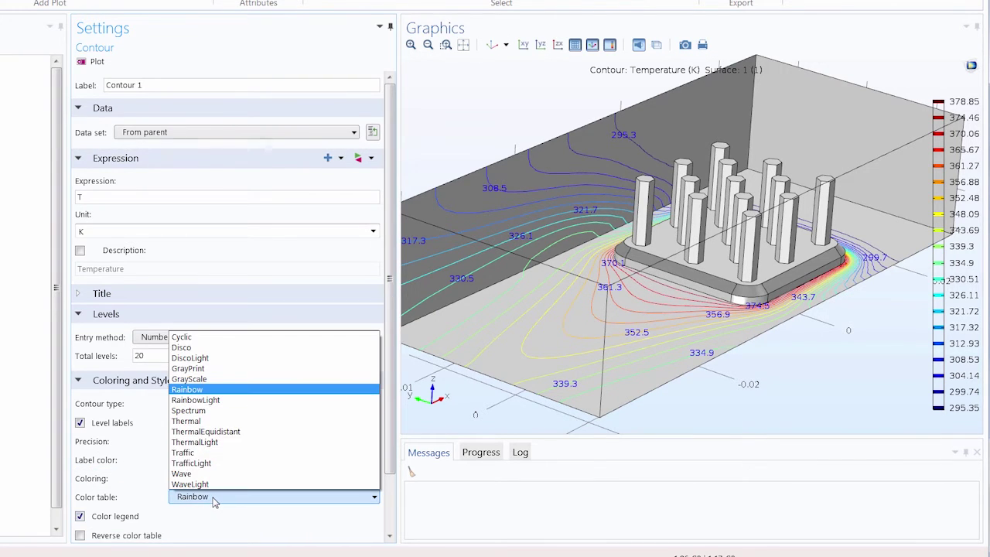
left_click(212, 445)
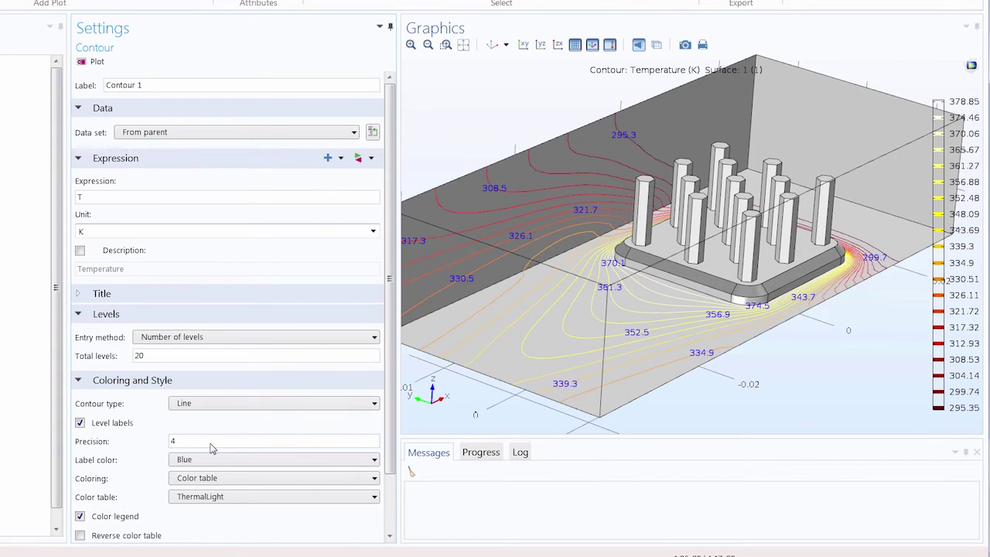
Step: Leave the colour table unreversed and the colour range unsymmetrized, then tilt the view
left_click(129, 538)
left_click(129, 538)
scroll(117, 521, "down", 1)
left_click(110, 524)
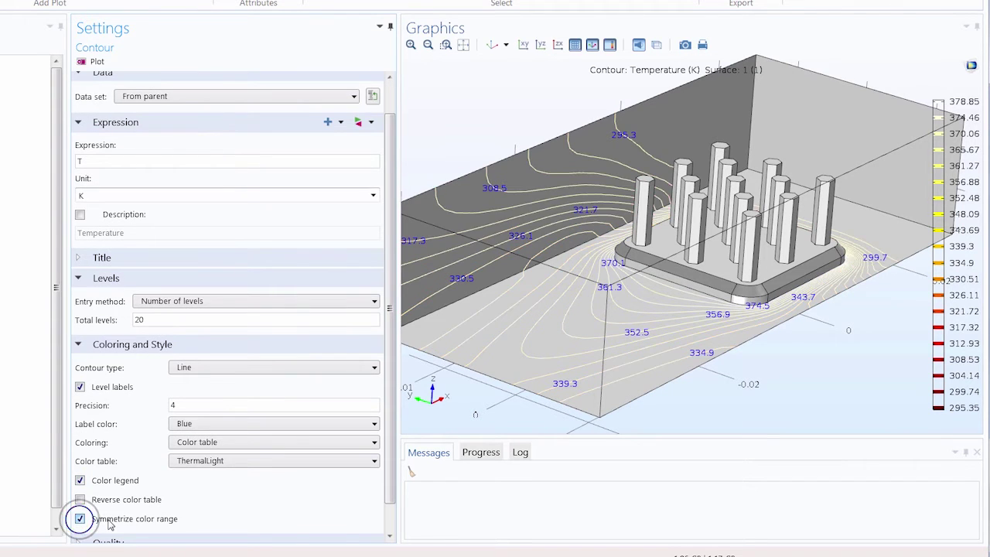
left_click(110, 525)
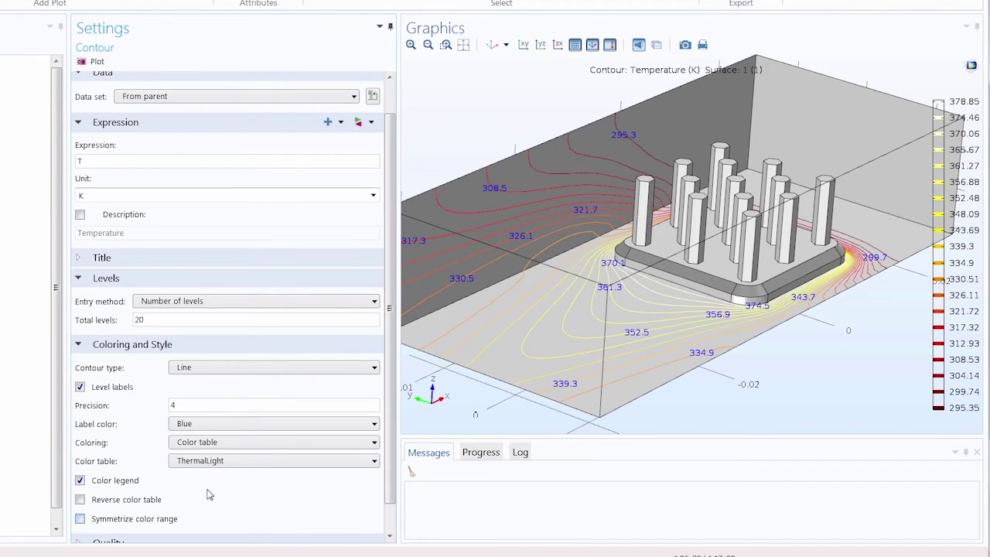
left_click_drag(634, 324, 630, 315)
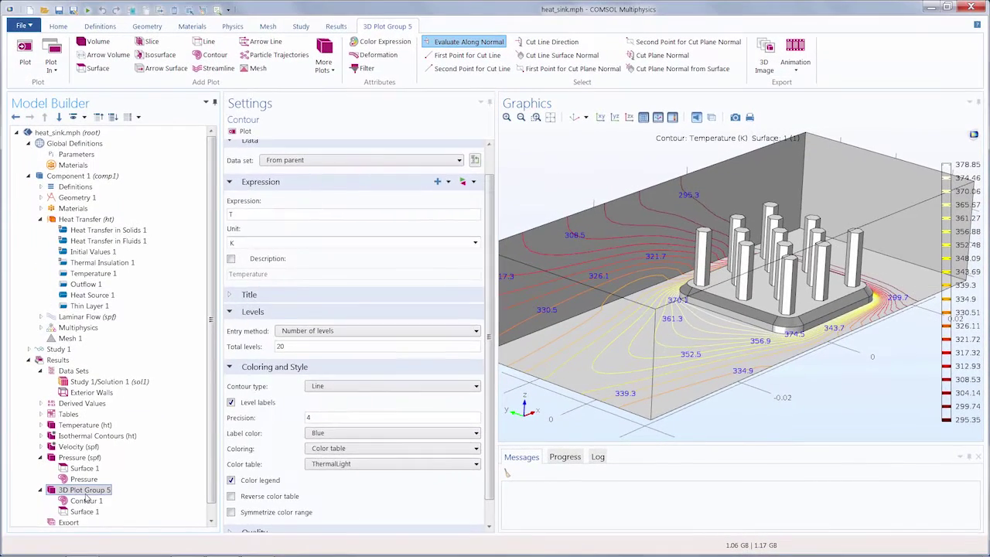
Step: Rename 3D Plot Group 5 to 'Temperature Contours' and collapse the node
left_click(85, 490)
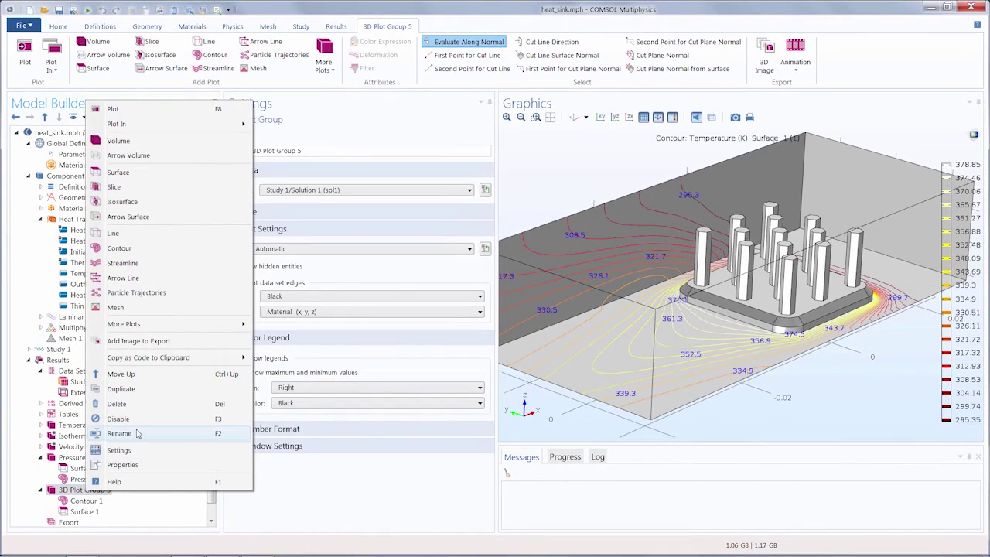
left_click(137, 434)
type("Temperatu")
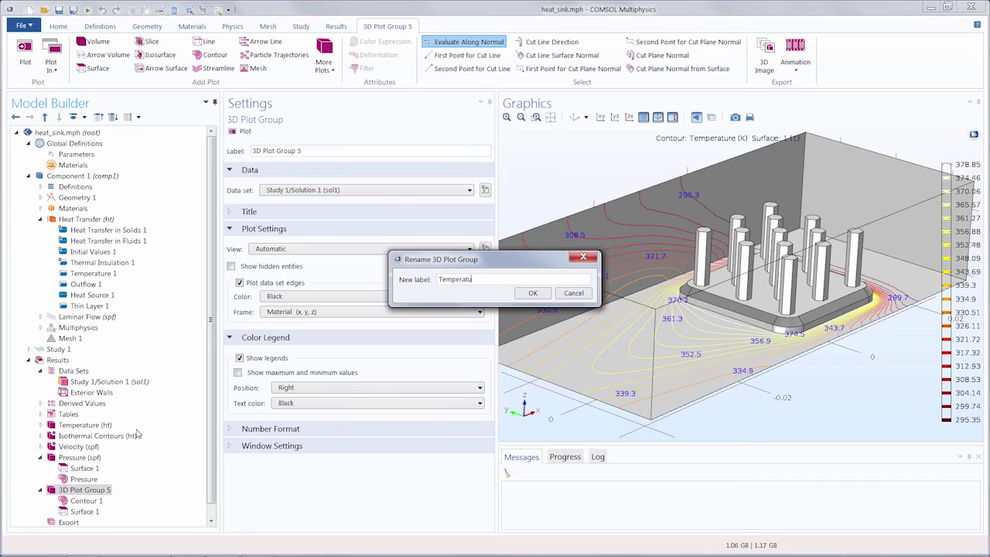
type("s")
key("Return")
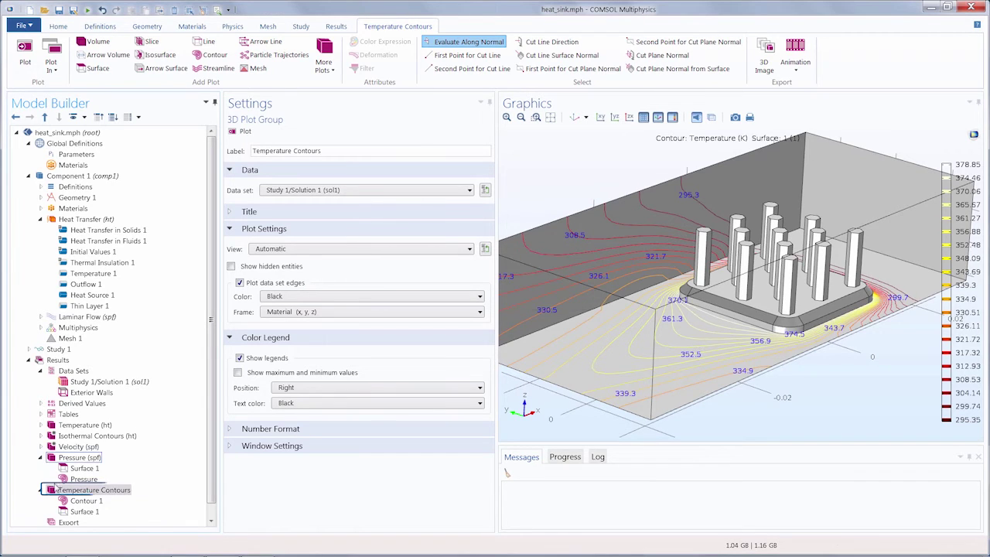
left_click(41, 491)
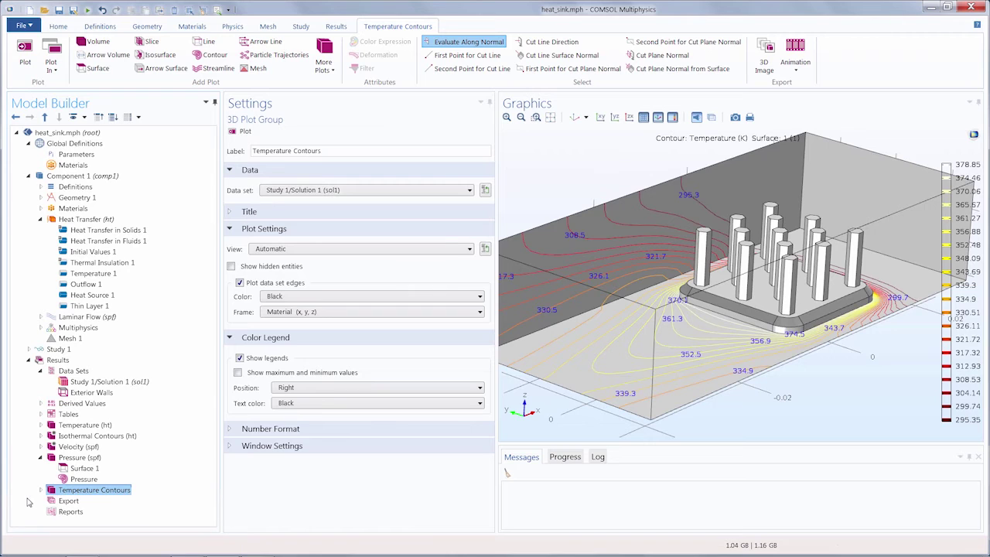
Step: Delete Isosurface 1 from the Isothermal Contours (ht) group, confirming with Yes
left_click(41, 435)
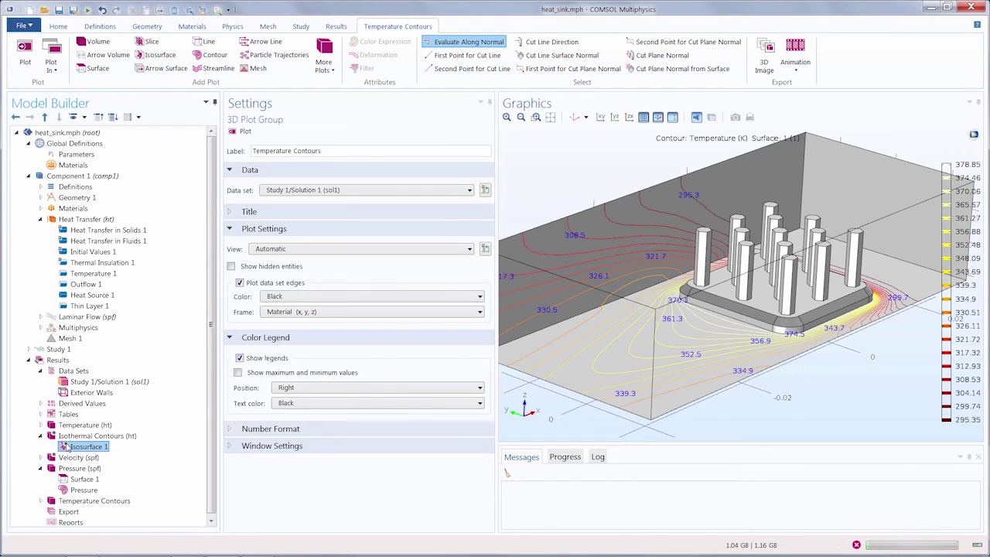
left_click(74, 447)
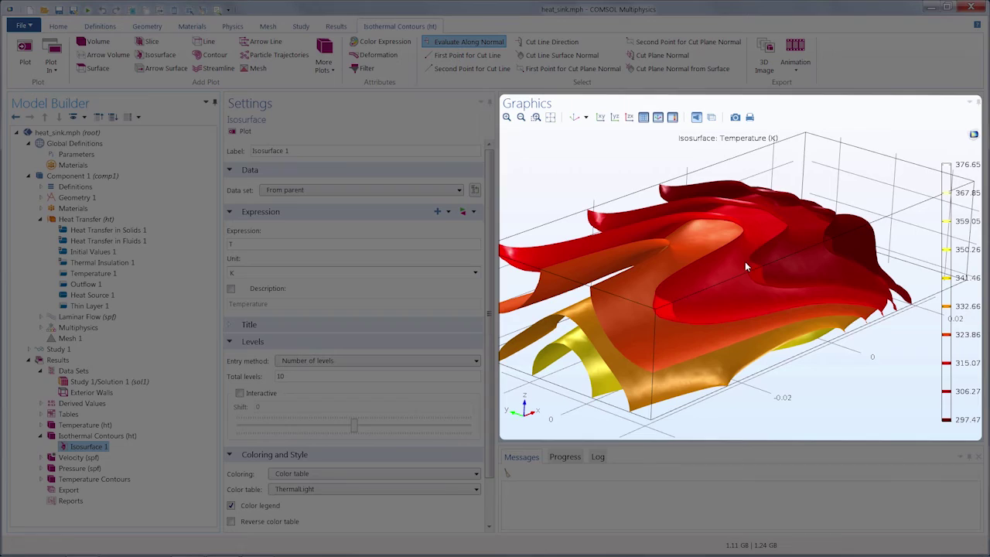
mouse_move(744, 261)
left_mouse_down()
mouse_move(750, 311)
mouse_move(619, 375)
left_mouse_up()
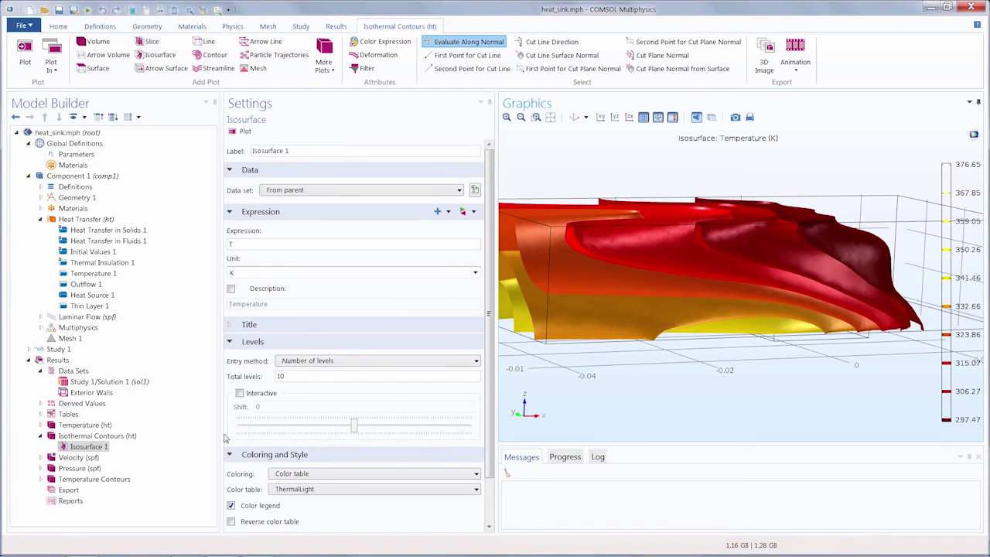
right_click(87, 446)
left_click(106, 358)
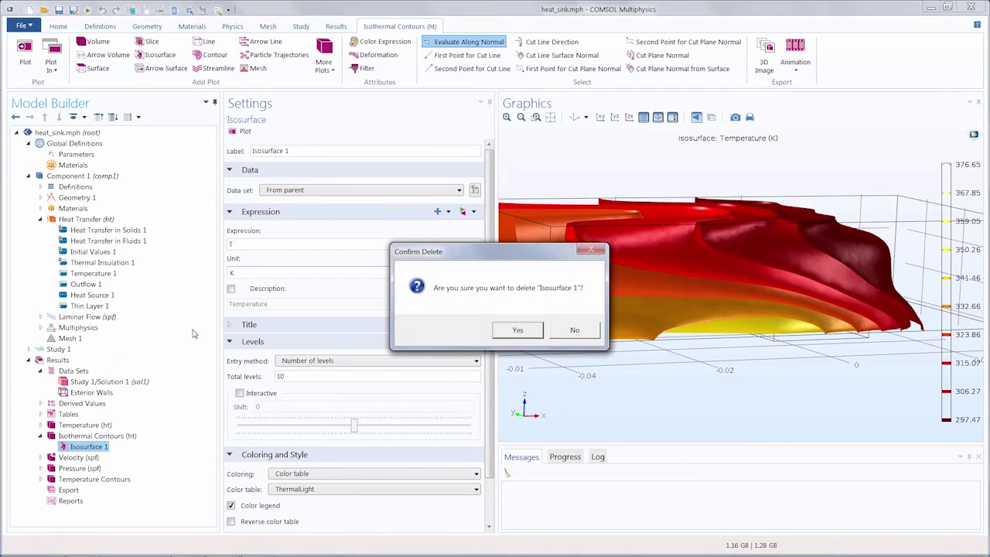
left_click(516, 330)
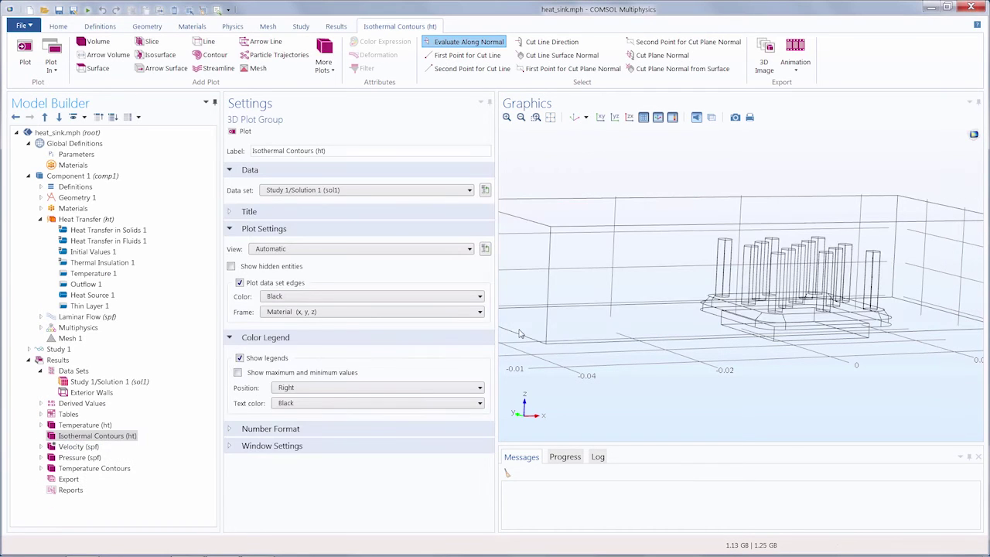
Step: Add a temperature isosurface plot using Number of levels entry with 10 total levels
left_click(160, 55)
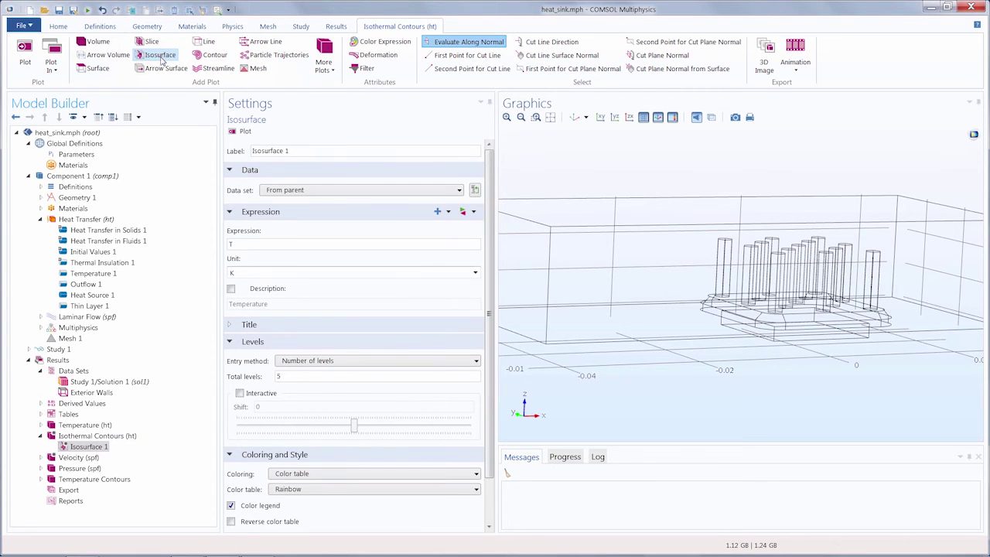
left_click(245, 133)
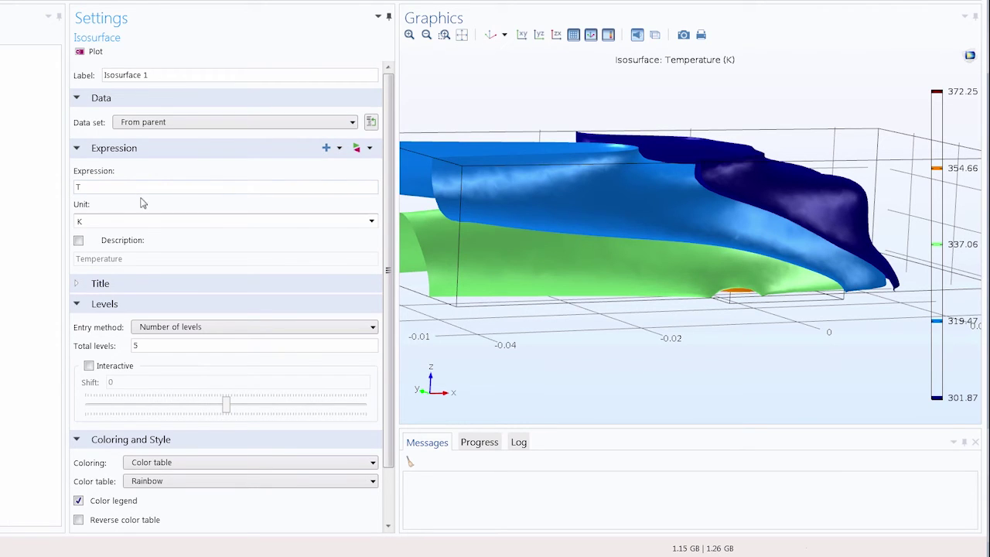
left_click(161, 329)
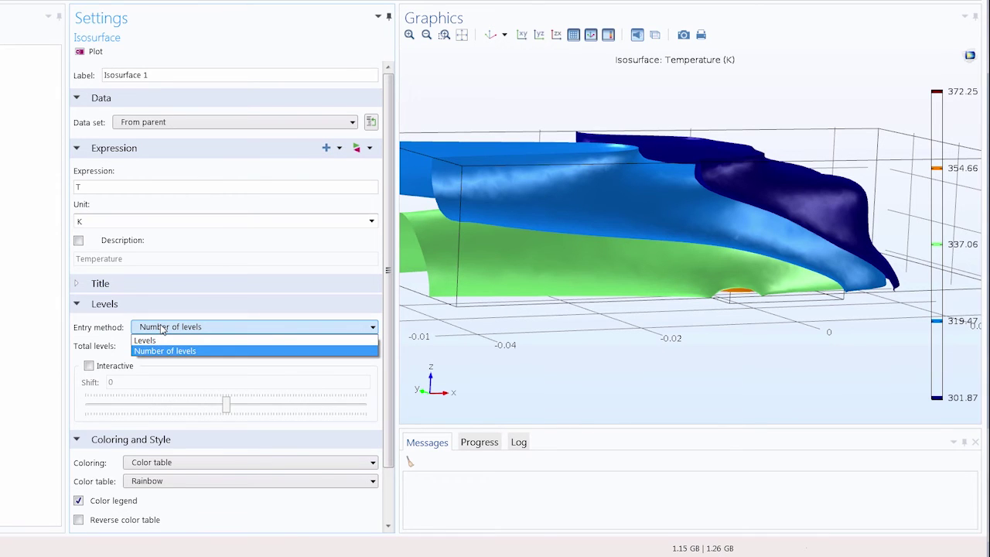
left_click(177, 350)
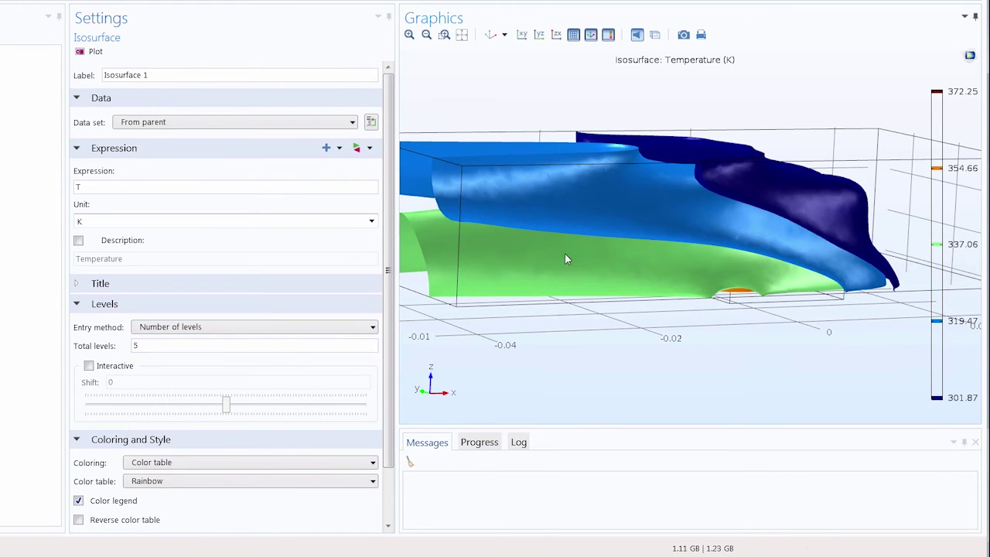
mouse_move(565, 259)
left_mouse_down()
mouse_move(630, 213)
mouse_move(589, 270)
left_mouse_up()
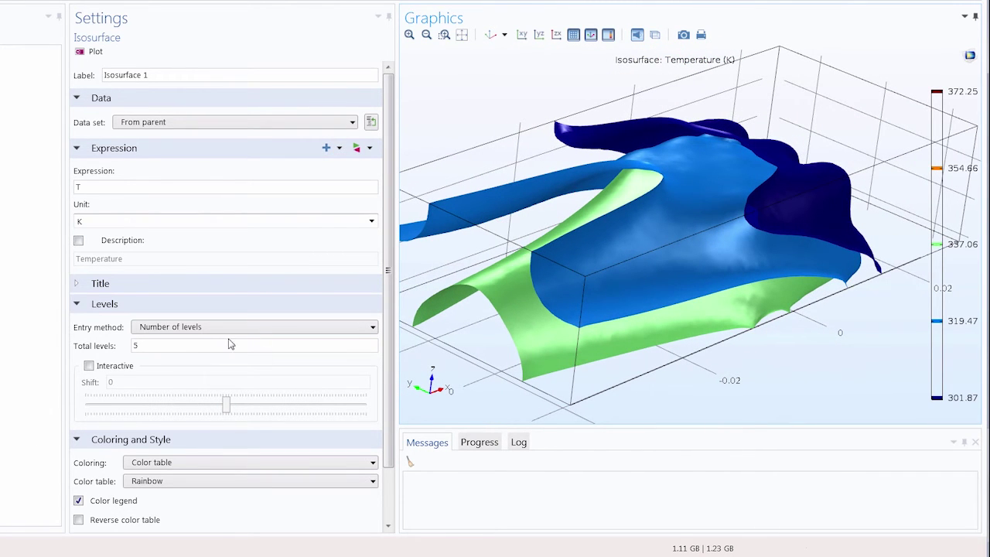
double_click(196, 349)
type("10")
key("Return")
Step: Replot the ten isosurface levels, trying interactive shifting, then leaving it off at shift 0
left_click(91, 51)
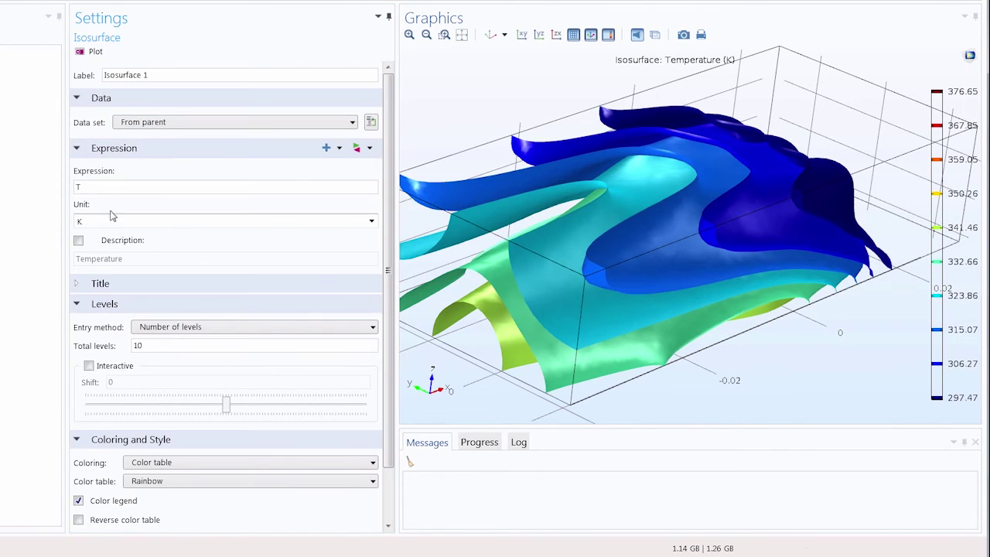
left_click(89, 366)
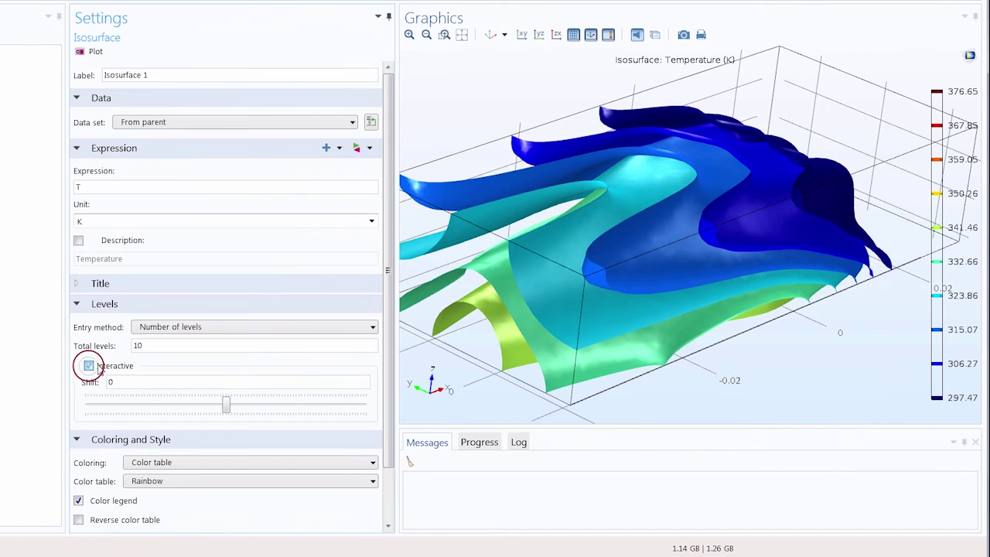
left_click_drag(226, 408, 187, 408)
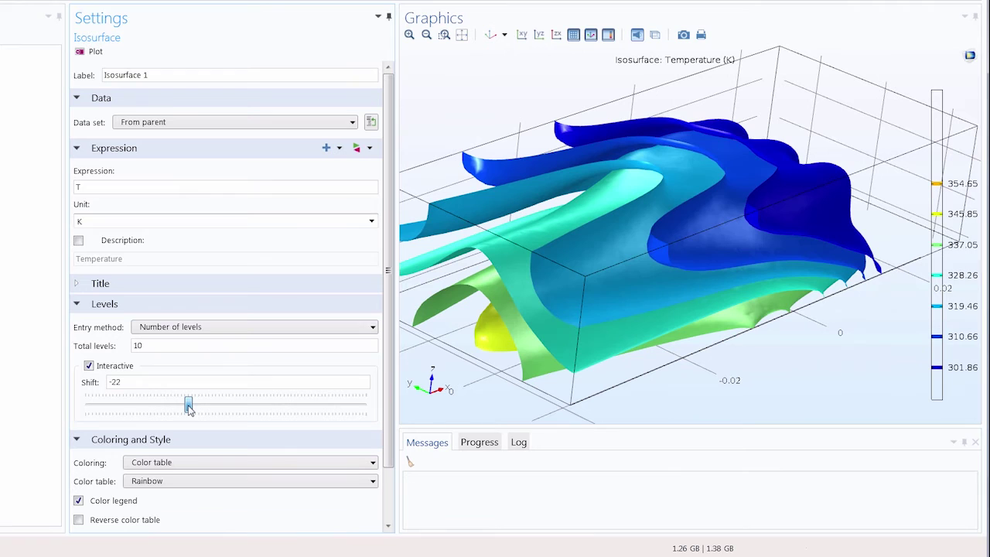
mouse_move(187, 407)
left_mouse_down()
mouse_move(237, 408)
mouse_move(228, 410)
left_mouse_up()
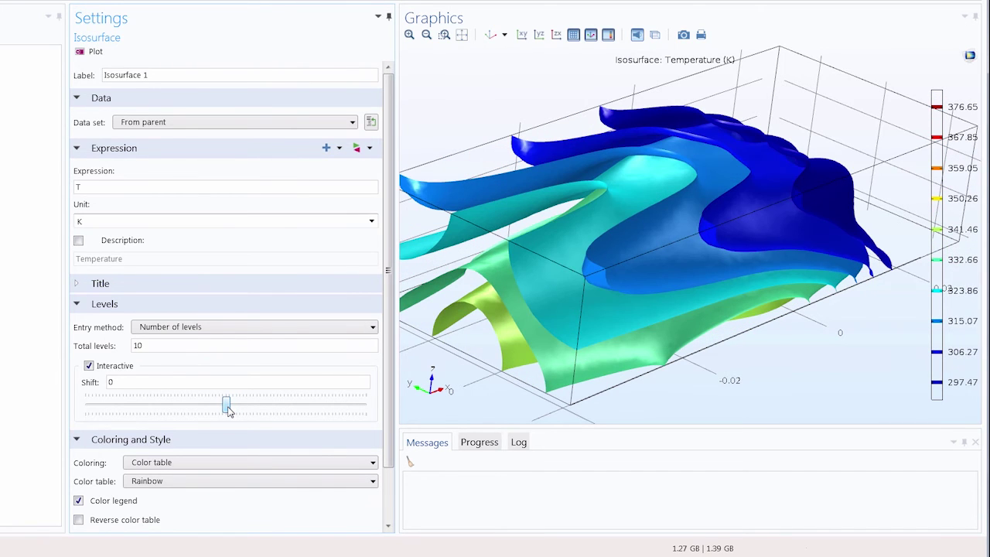
left_click(89, 366)
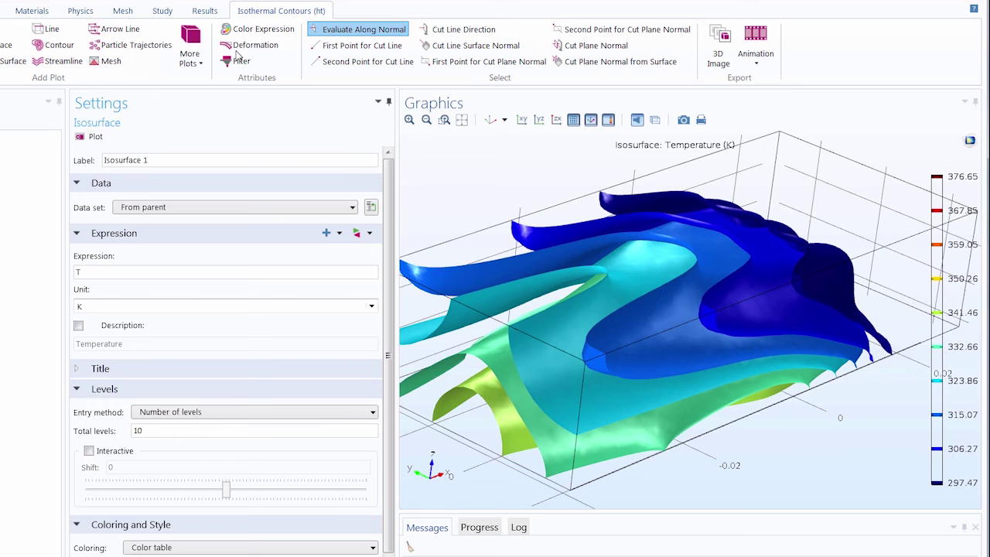
Step: Add Filter 1 with inclusion expression y>0 to Isosurface 1 and replot
left_click(246, 65)
left_click(244, 63)
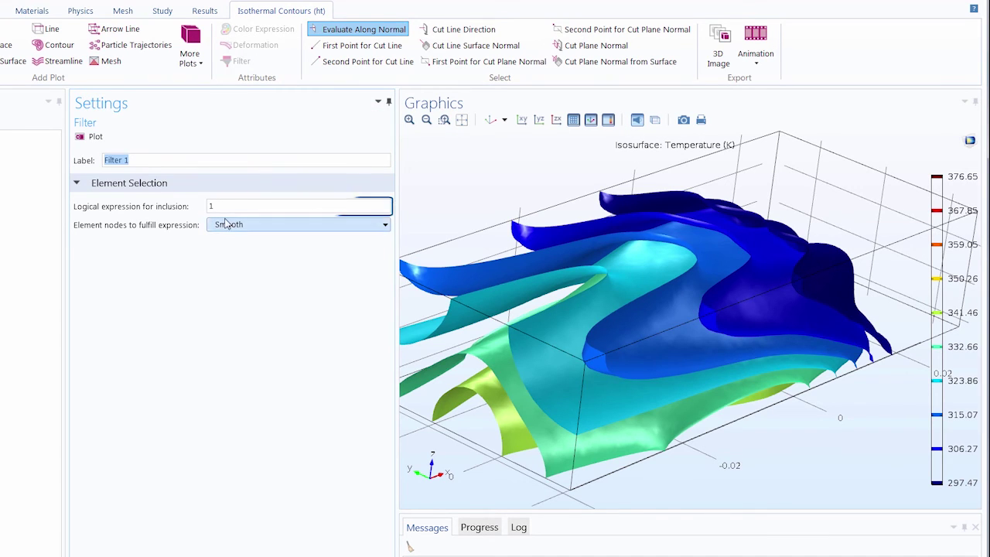
left_click_drag(231, 209, 204, 205)
type("y>0")
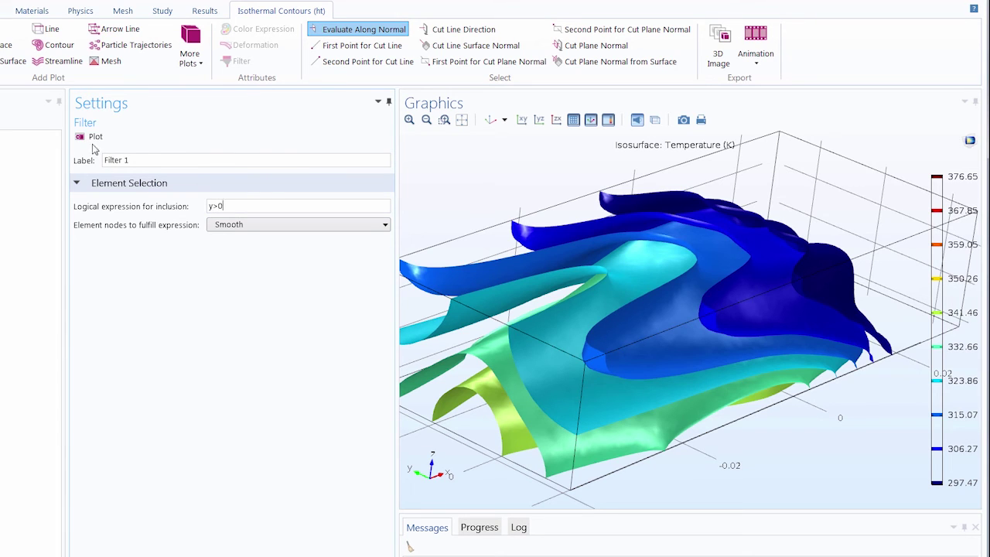
left_click(94, 137)
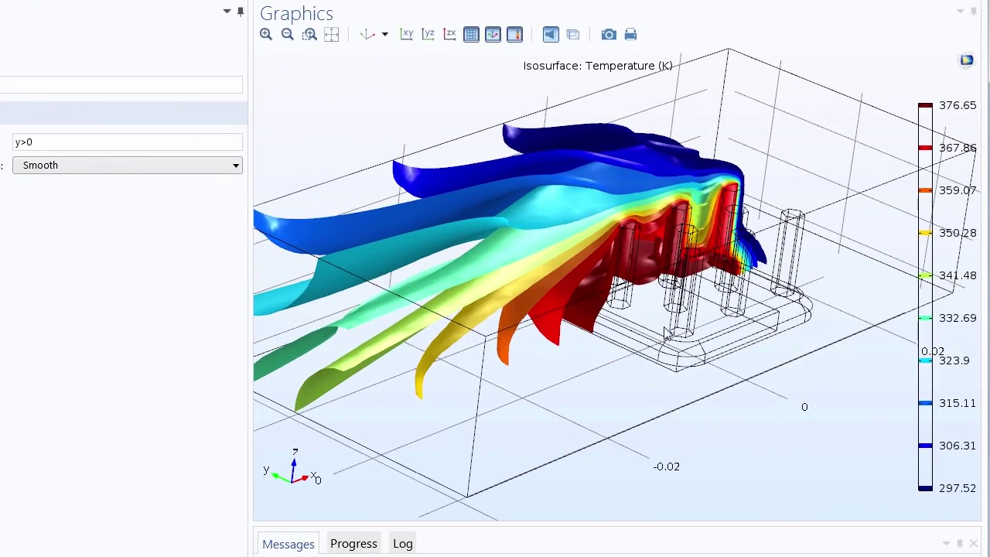
Step: Rotate to a near-front view and zoom in on the isosurfaces around the pins
mouse_move(633, 318)
left_mouse_down()
mouse_move(592, 298)
mouse_move(591, 274)
mouse_move(585, 302)
left_mouse_up()
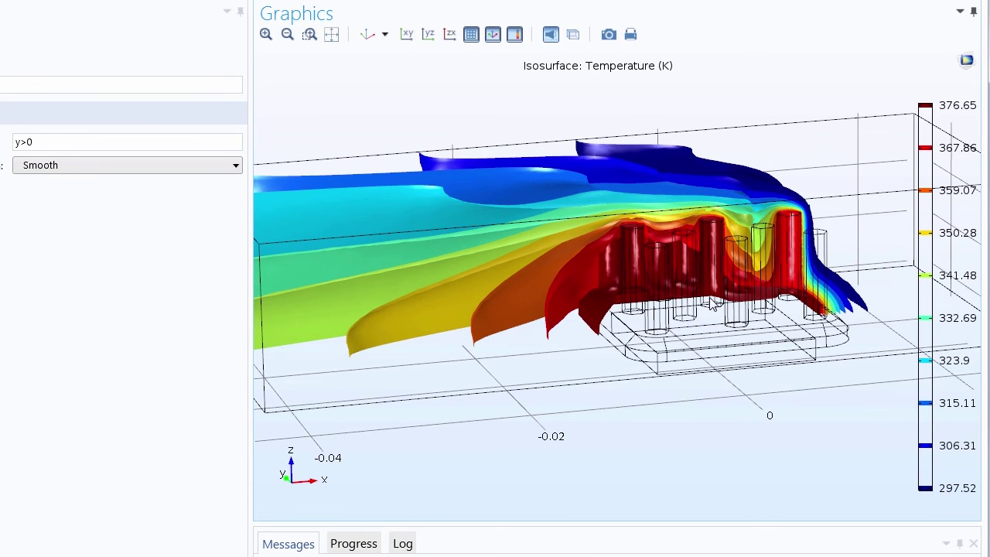
middle_click_drag(728, 255, 719, 170)
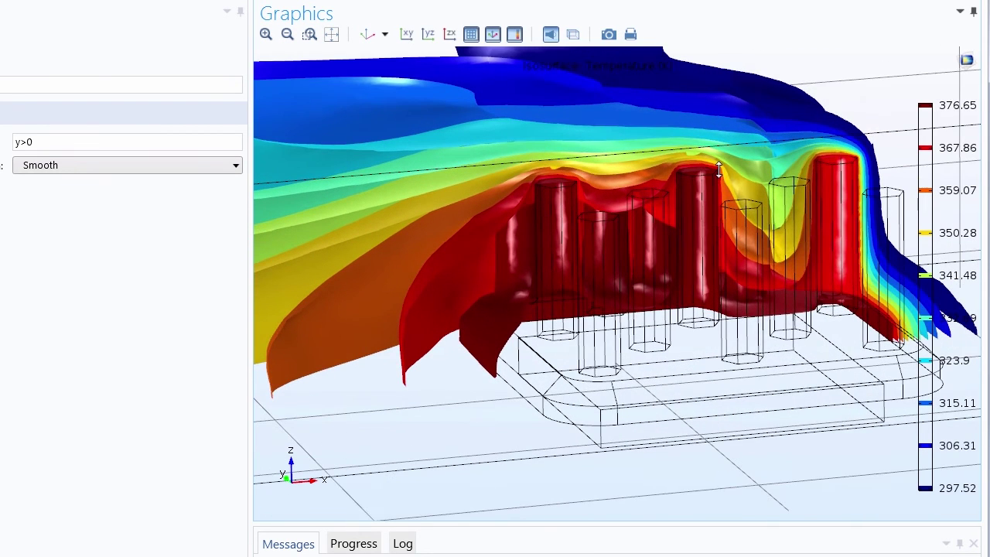